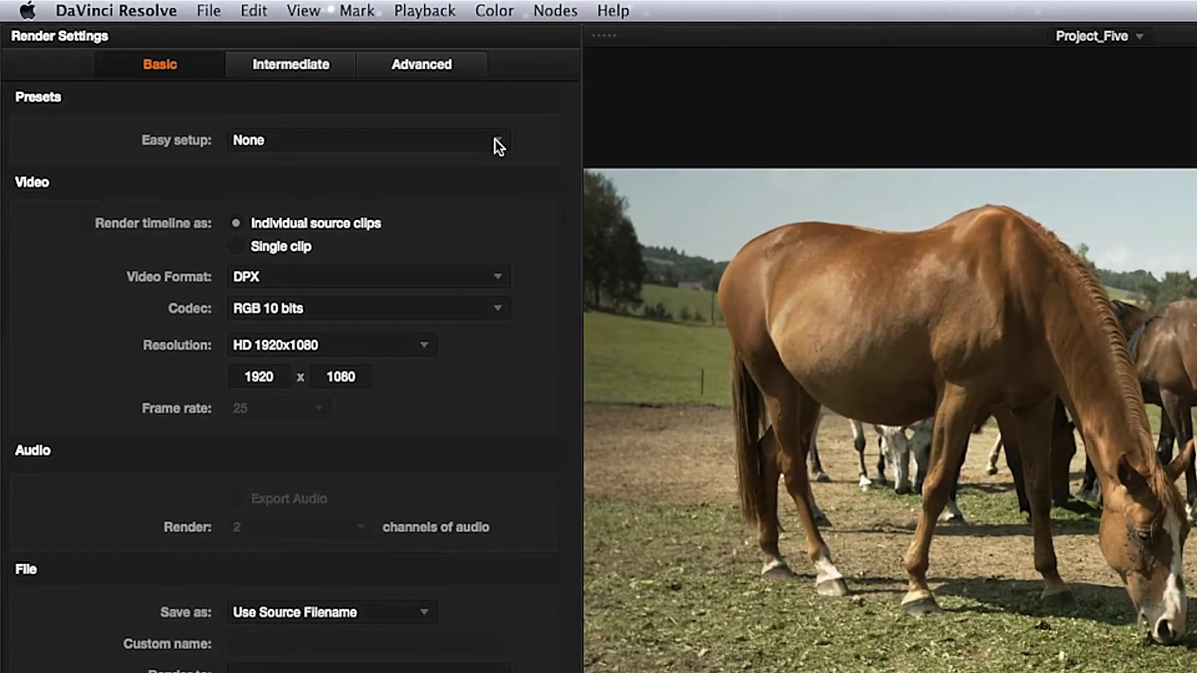
- Check which Easy setup presets are available in the render settings, keeping the preset at None
{"action": "left_click", "coordinate": [496, 140]}
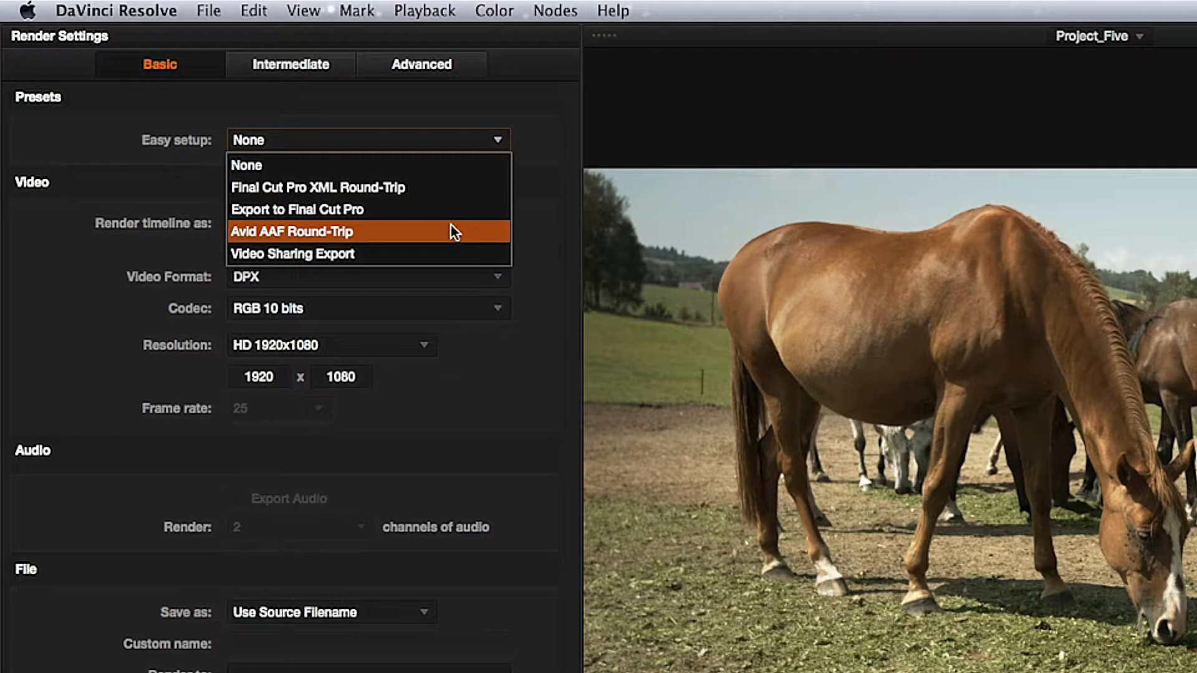
{"action": "left_click", "coordinate": [167, 167]}
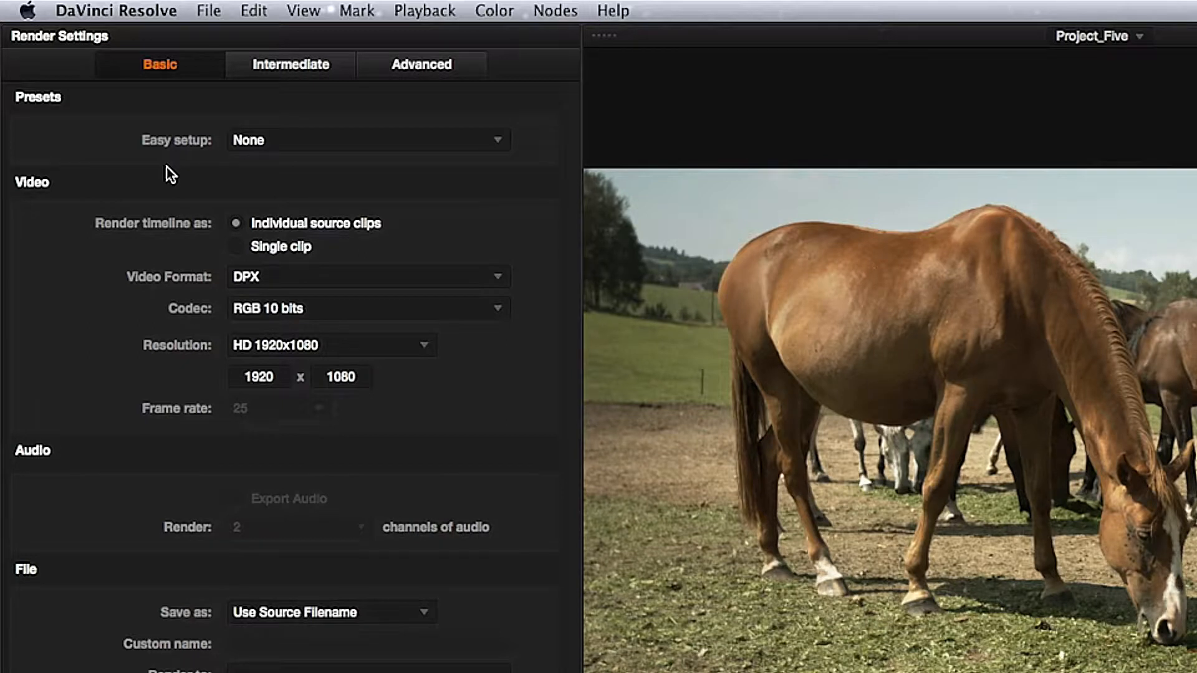
- In the Intermediate render settings, set the timeline to render as a single QuickTime clip with the H.264 codec
{"action": "left_click", "coordinate": [279, 68]}
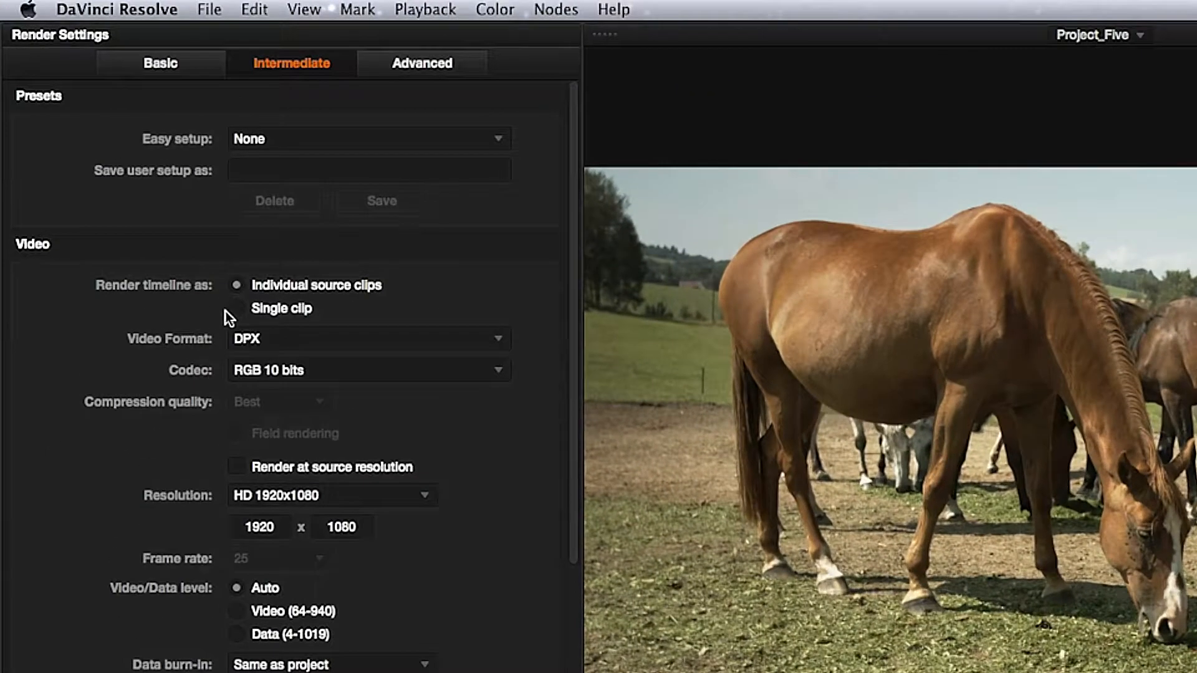
{"action": "left_click", "coordinate": [236, 309]}
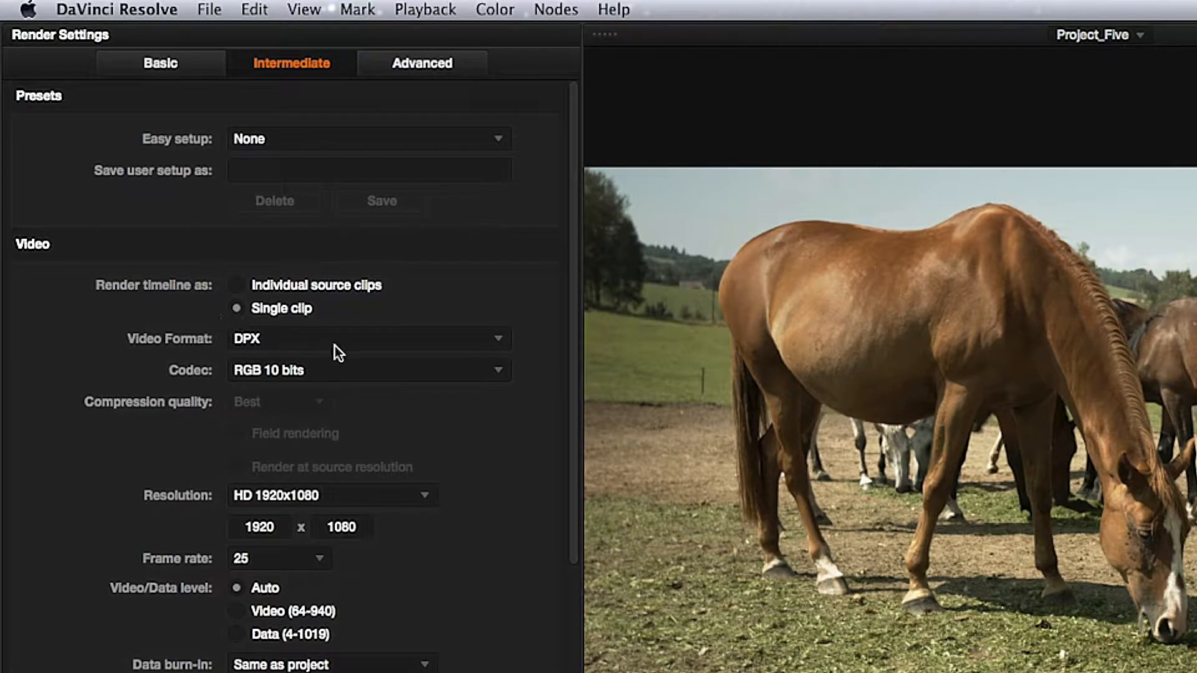
{"action": "left_click", "coordinate": [362, 344]}
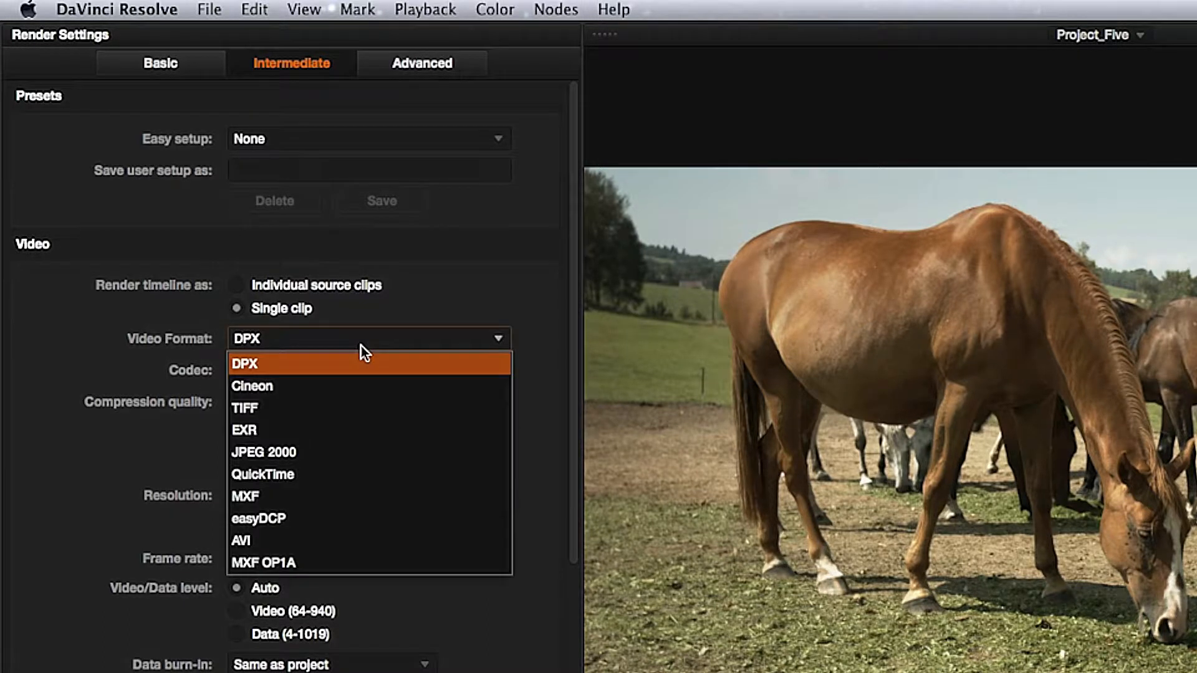
{"action": "left_click", "coordinate": [357, 477]}
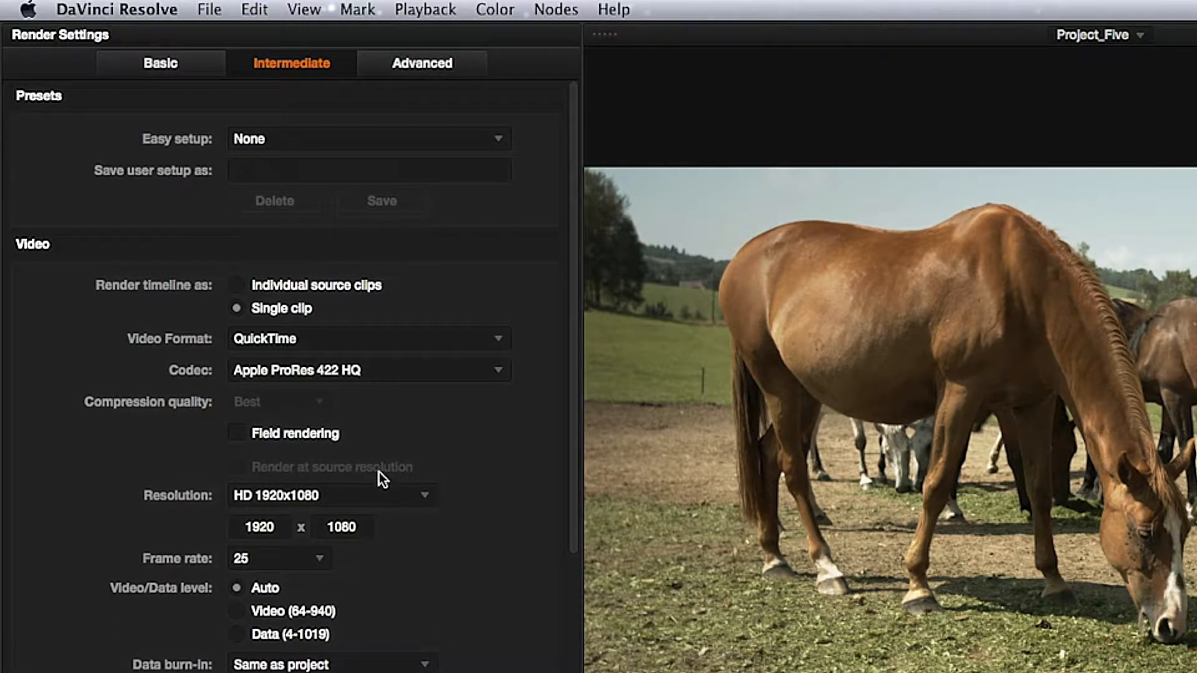
{"action": "left_click", "coordinate": [444, 374]}
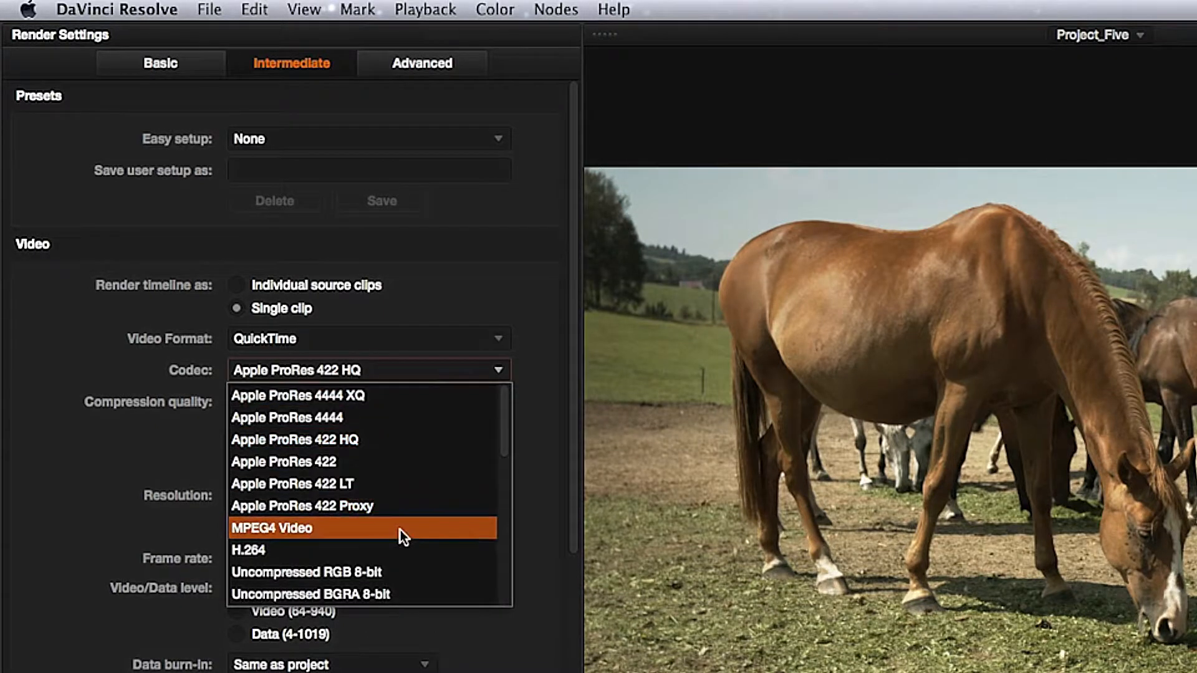
{"action": "left_click", "coordinate": [399, 549]}
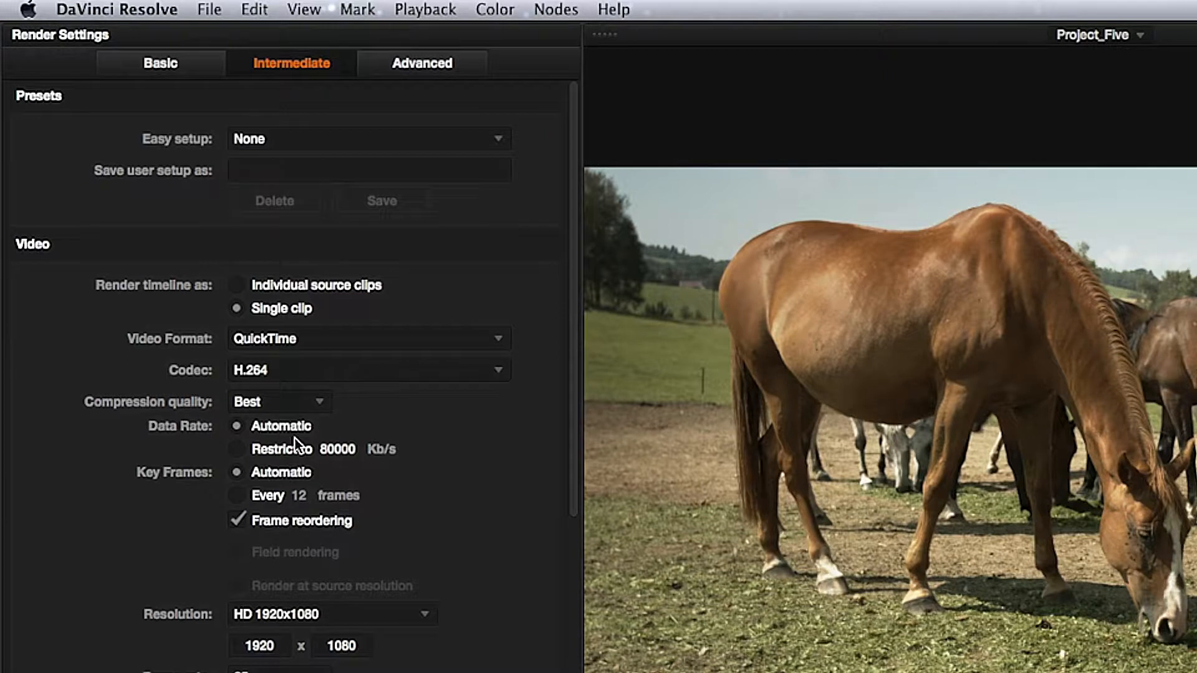
- Try restricting the data rate to about 79612 Kb/s and return it to Automatic
{"action": "left_click", "coordinate": [237, 447]}
{"action": "mouse_move", "coordinate": [338, 449]}
{"action": "left_mouse_down"}
{"action": "mouse_move", "coordinate": [374, 448]}
{"action": "mouse_move", "coordinate": [333, 448]}
{"action": "mouse_move", "coordinate": [349, 449]}
{"action": "left_mouse_up"}
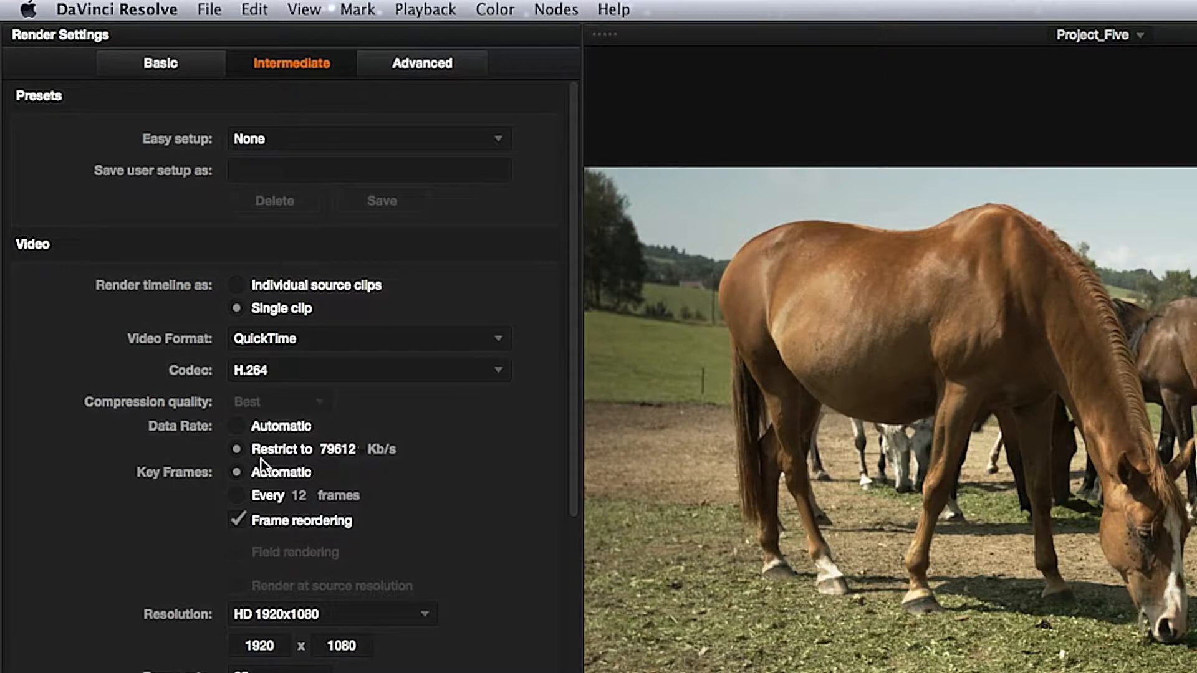
{"action": "left_click", "coordinate": [238, 427]}
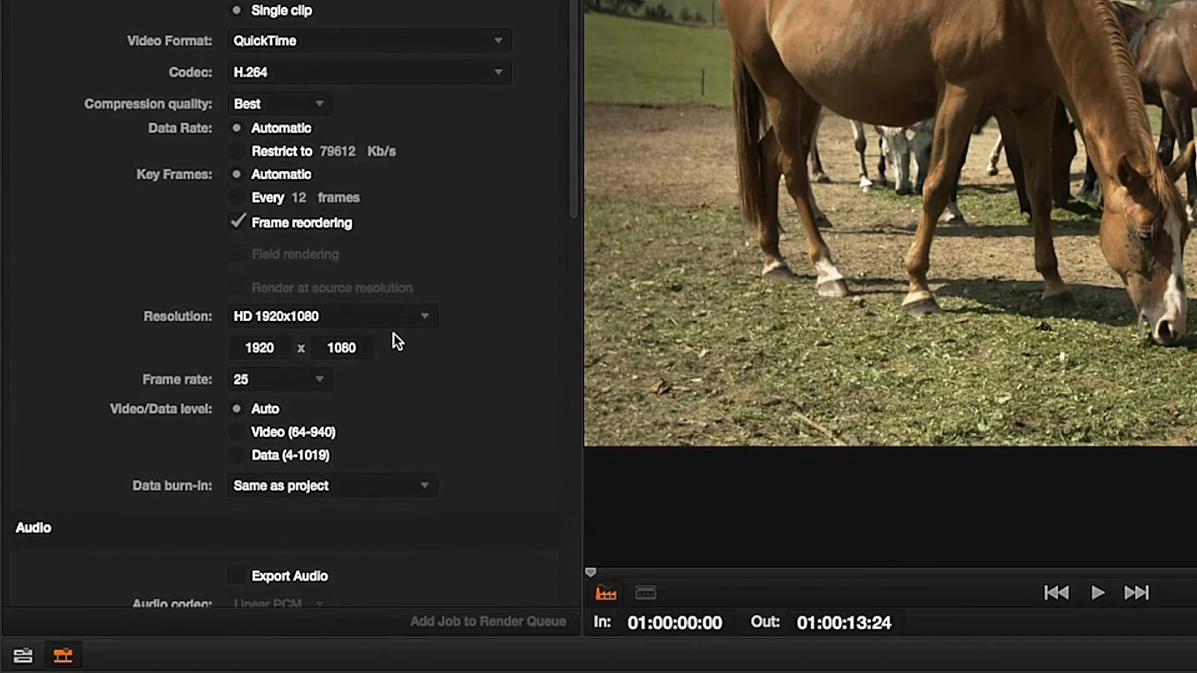
- Set the render resolution to HD 720P and the video/data level to Data (4-1019)
{"action": "left_click", "coordinate": [422, 317]}
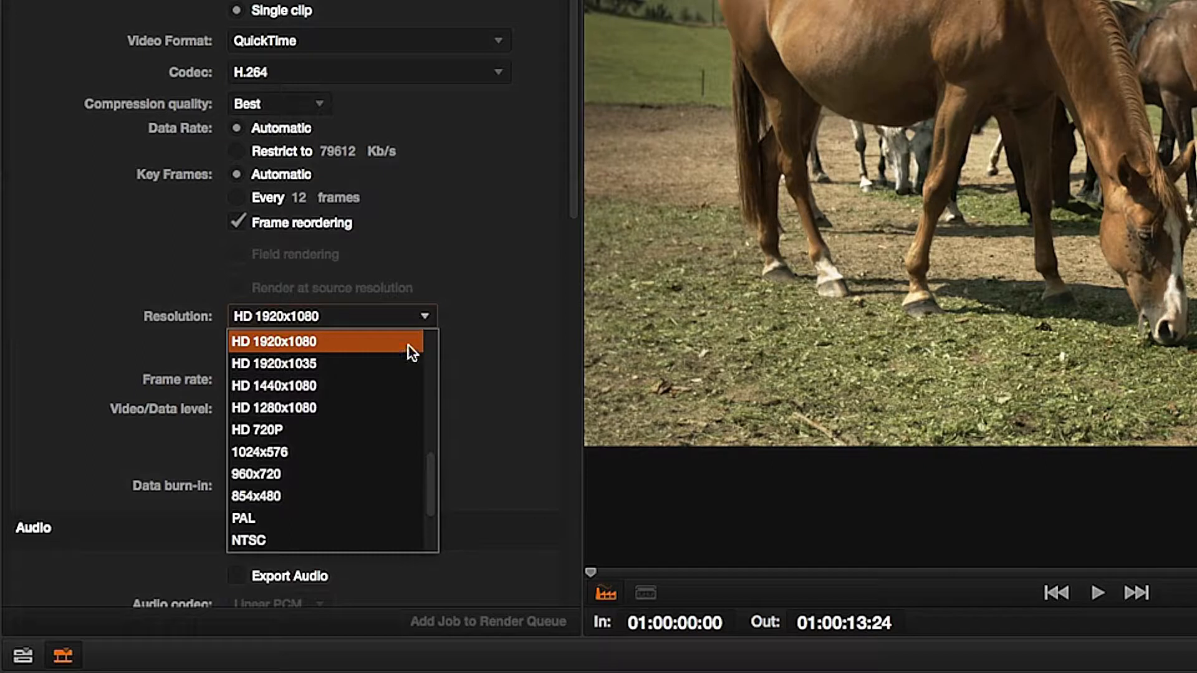
{"action": "left_click", "coordinate": [361, 428]}
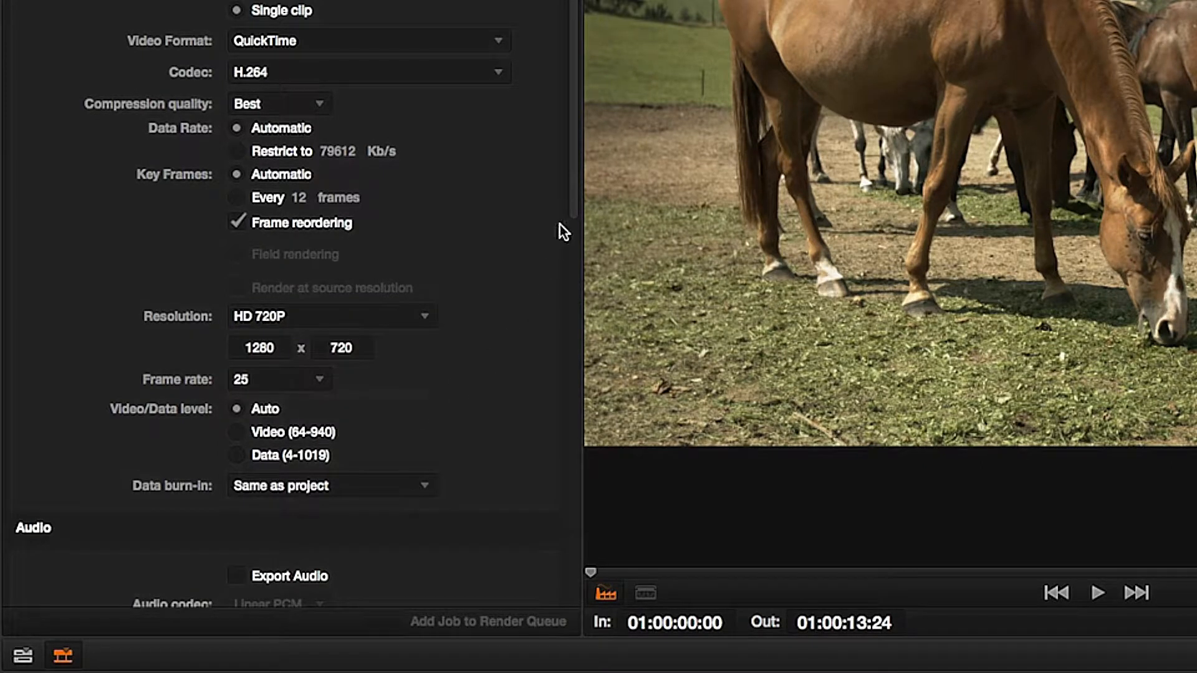
{"action": "left_click_drag", "start_coordinate": [572, 207], "coordinate": [578, 377]}
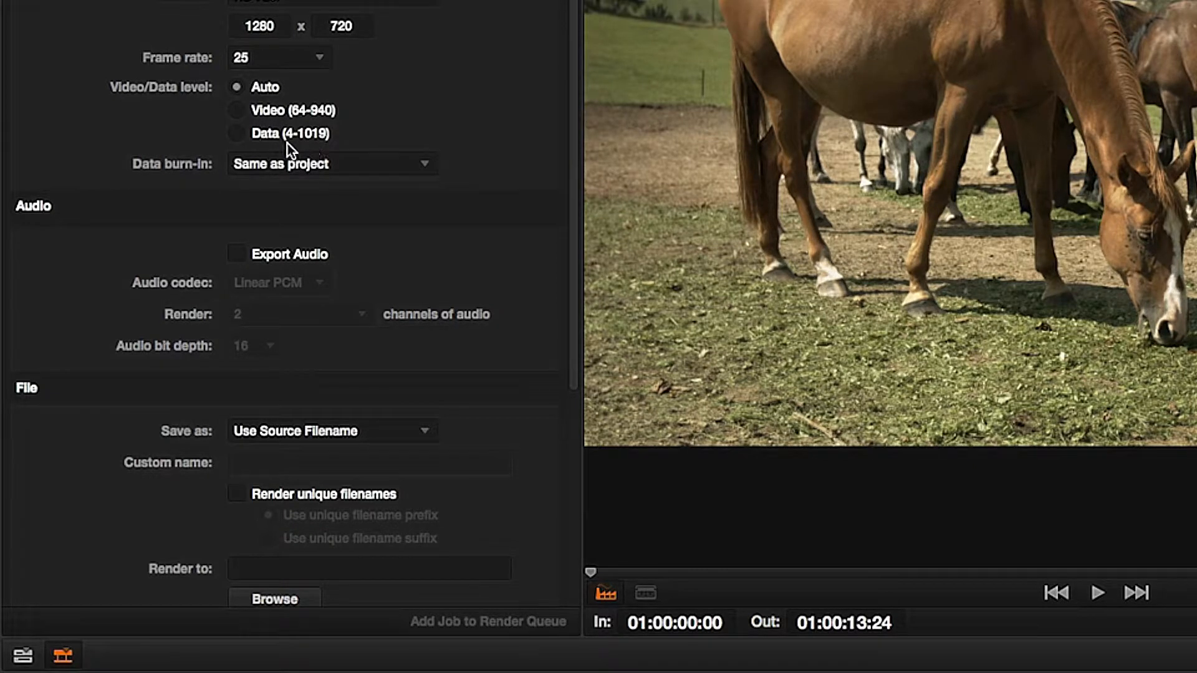
{"action": "left_click", "coordinate": [236, 134]}
- Enable audio export and save the output under the custom filename Project_Five_Preview
{"action": "left_click", "coordinate": [237, 257]}
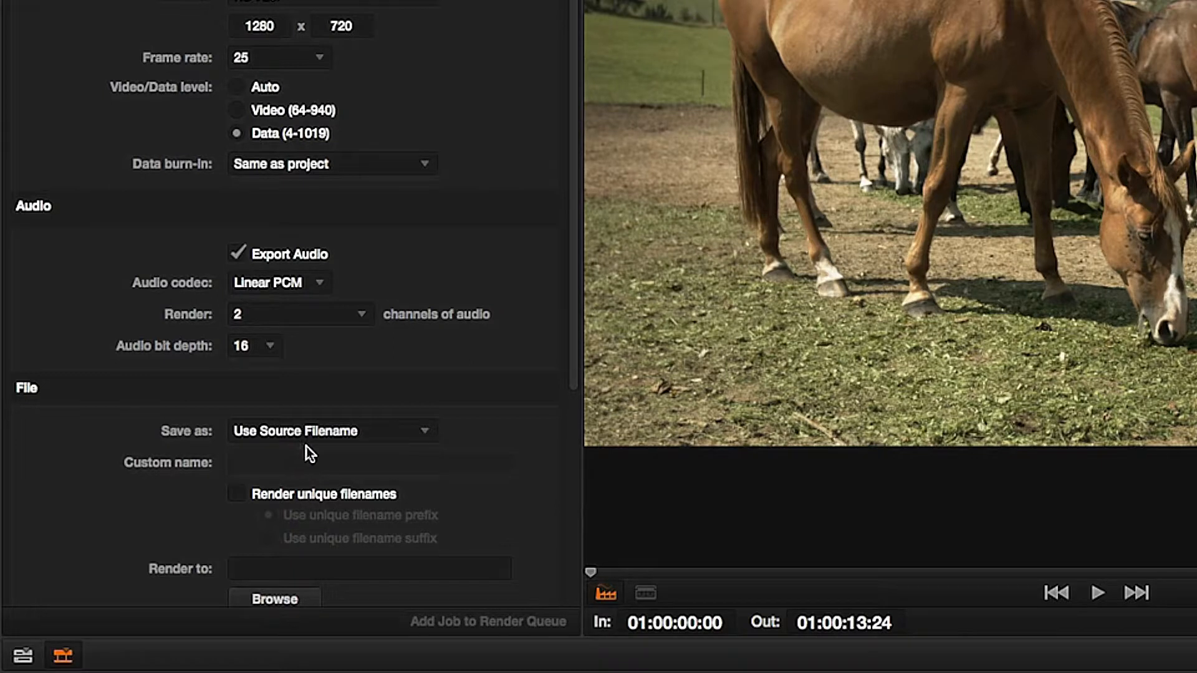
{"action": "left_click", "coordinate": [331, 436]}
{"action": "left_click", "coordinate": [327, 499]}
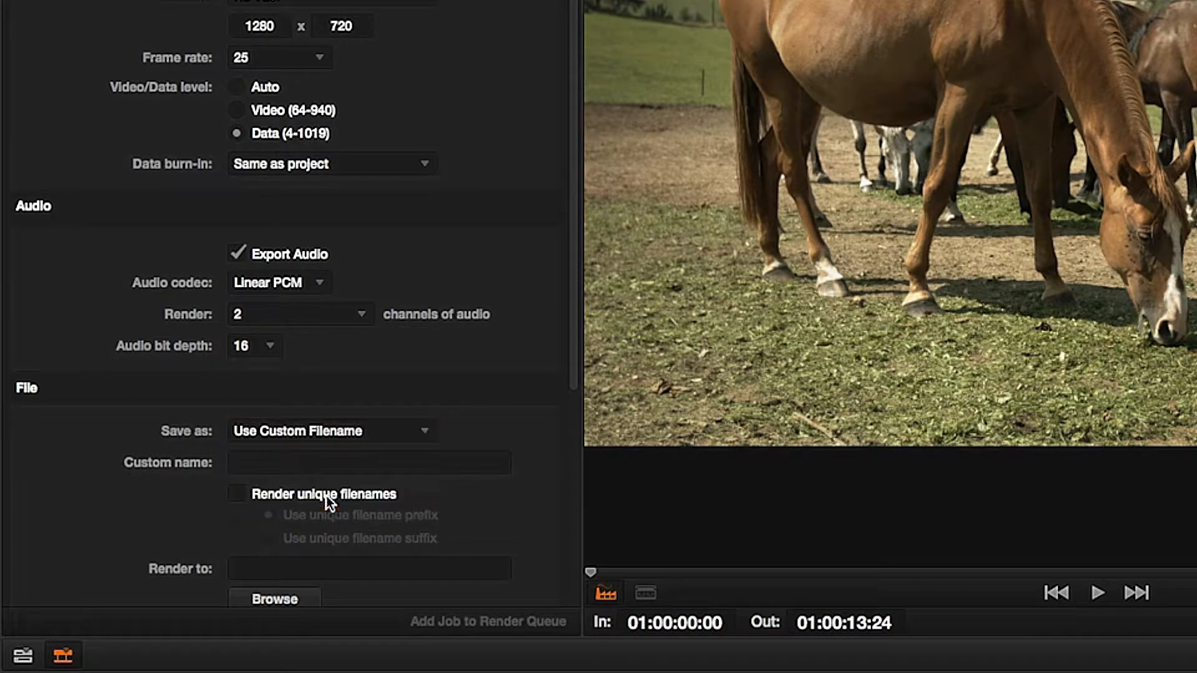
{"action": "left_click", "coordinate": [286, 461]}
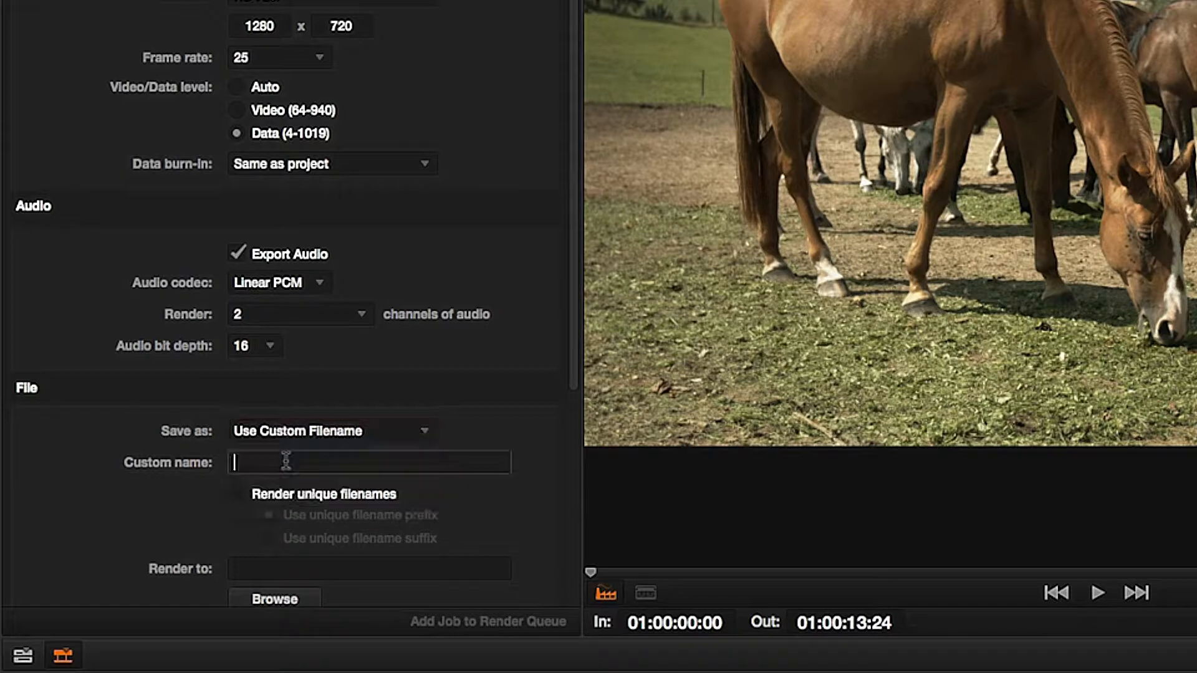
{"action": "type", "text": "Project_Five_Preview"}
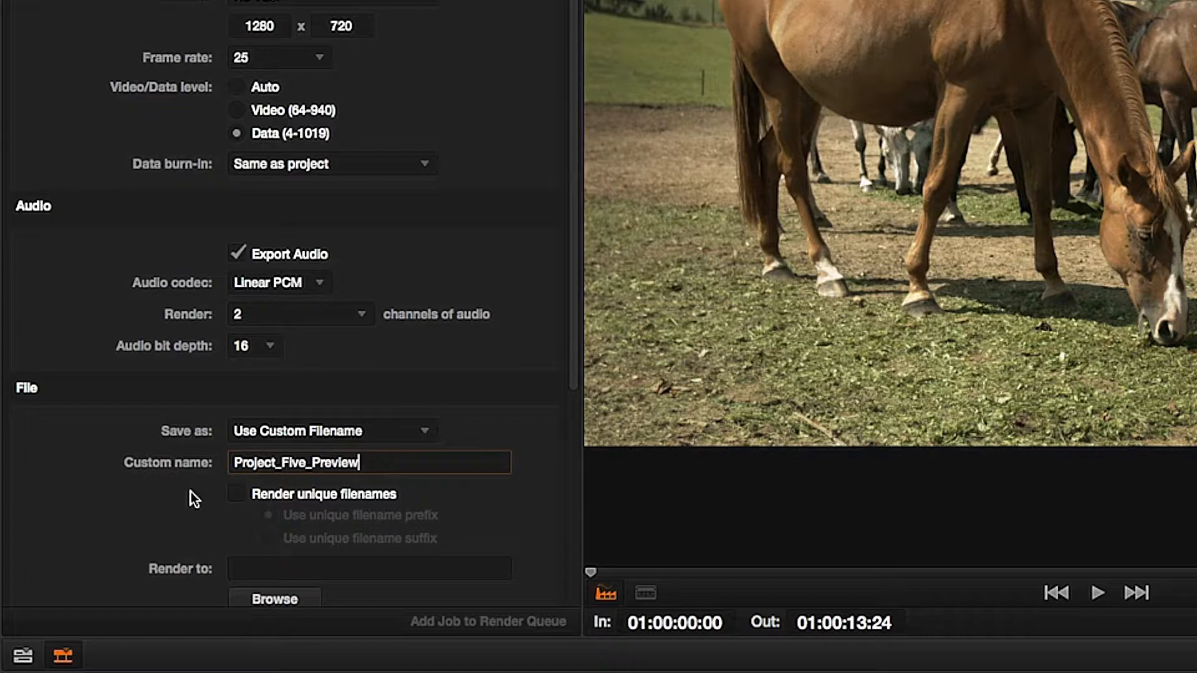
- Create a new folder named export_preview inside DAVINCI_training and use it as the render destination
{"action": "left_click_drag", "start_coordinate": [576, 376], "coordinate": [582, 499]}
{"action": "left_click", "coordinate": [288, 369]}
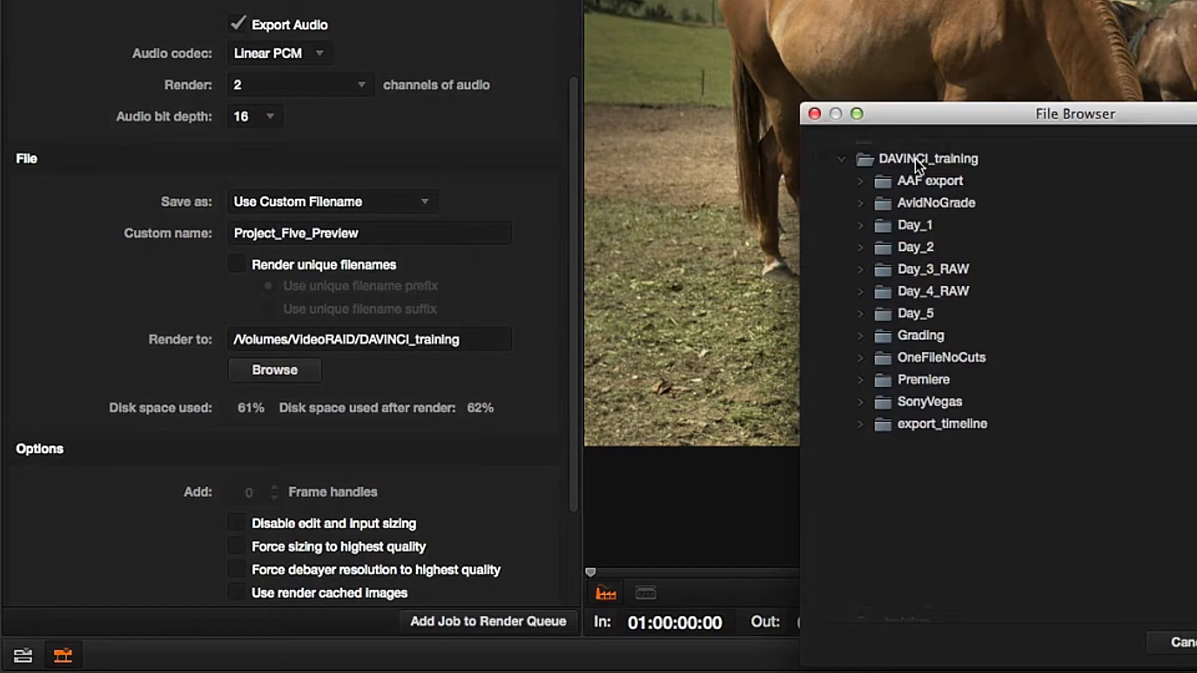
{"action": "right_click", "coordinate": [669, 132]}
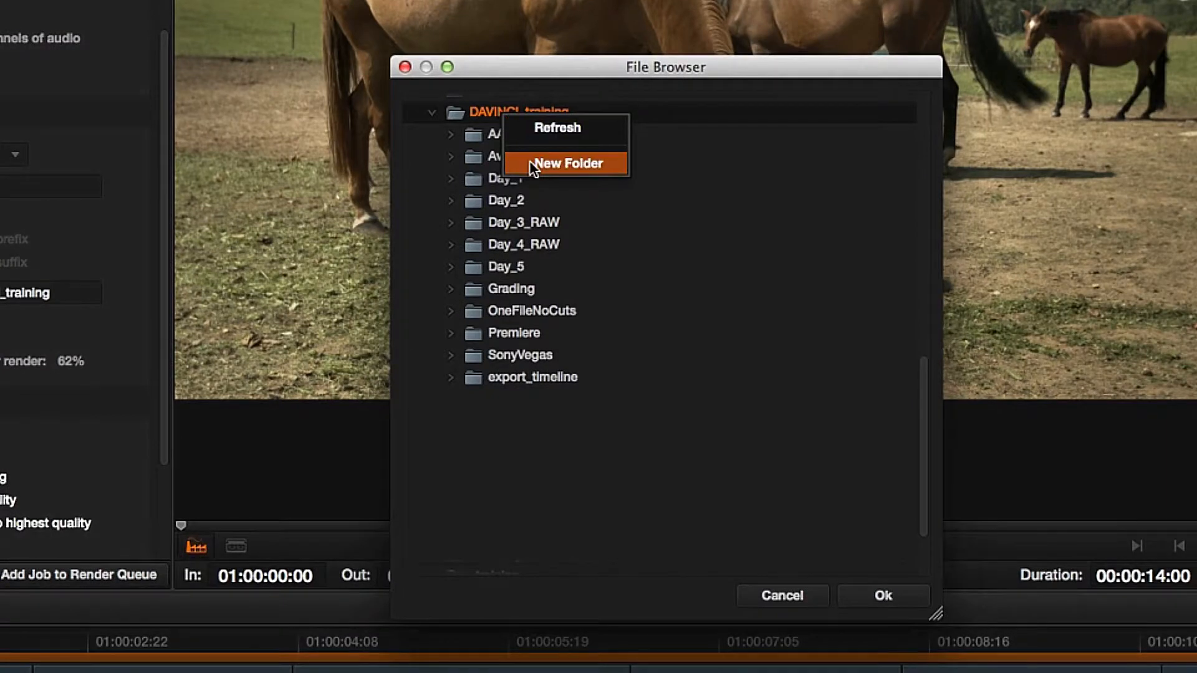
{"action": "left_click", "coordinate": [693, 179]}
{"action": "type", "text": "export_preview"}
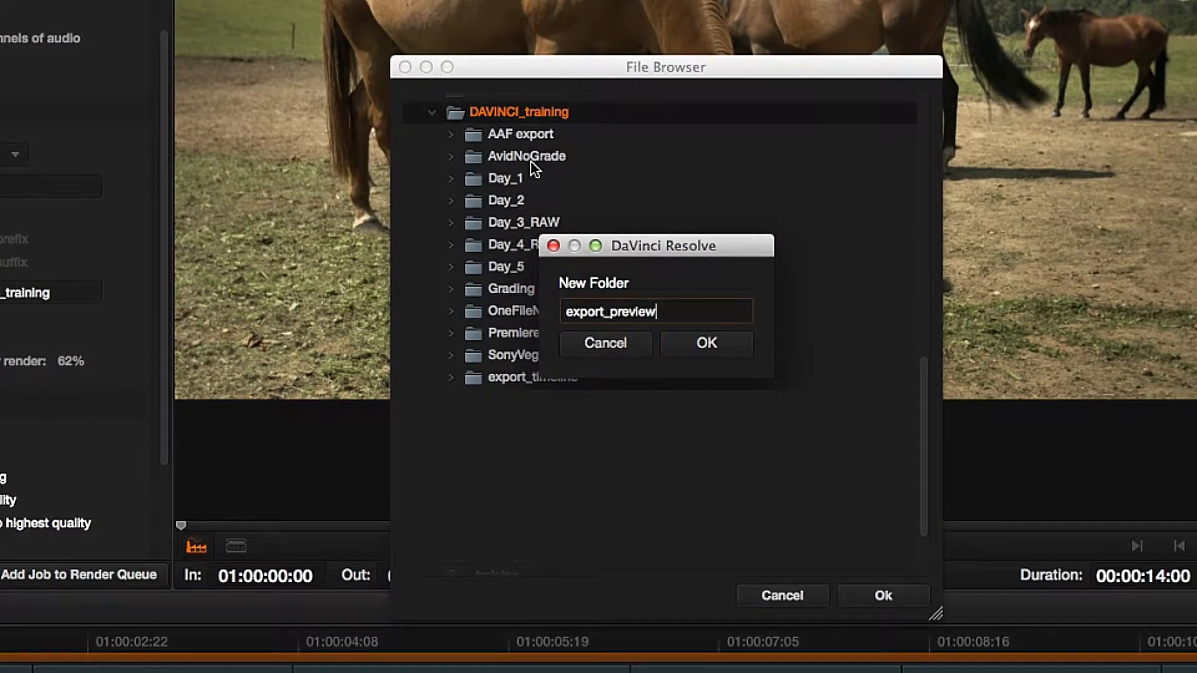
{"action": "left_click", "coordinate": [717, 348]}
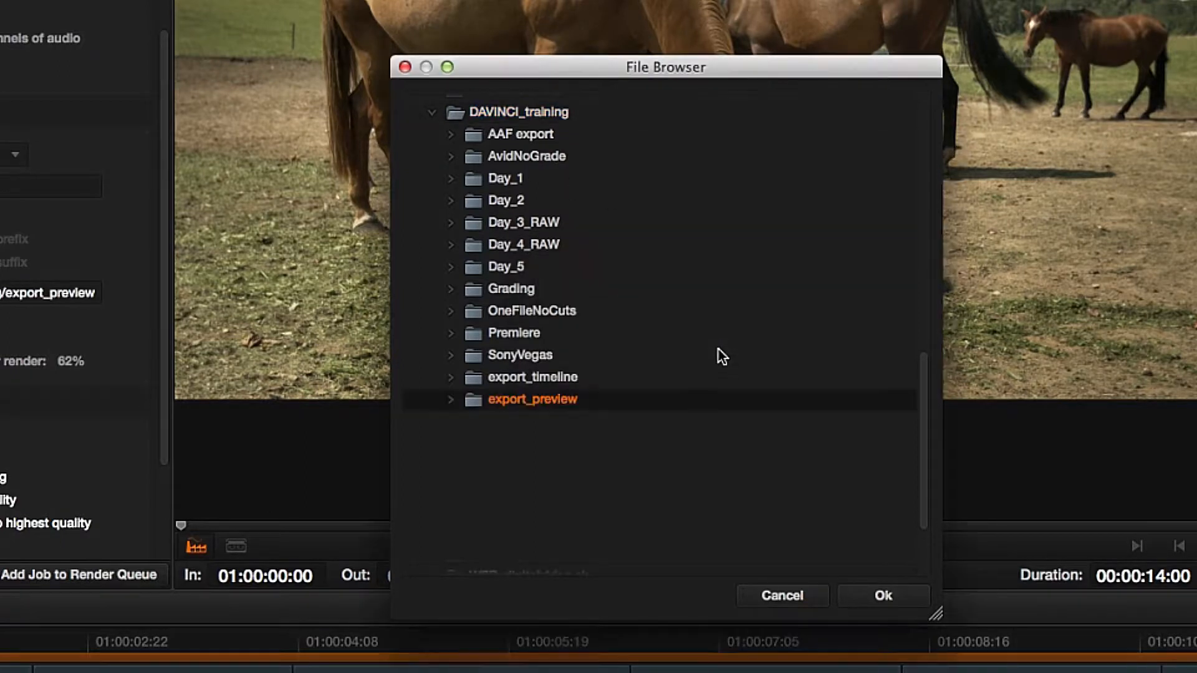
{"action": "left_click", "coordinate": [884, 596]}
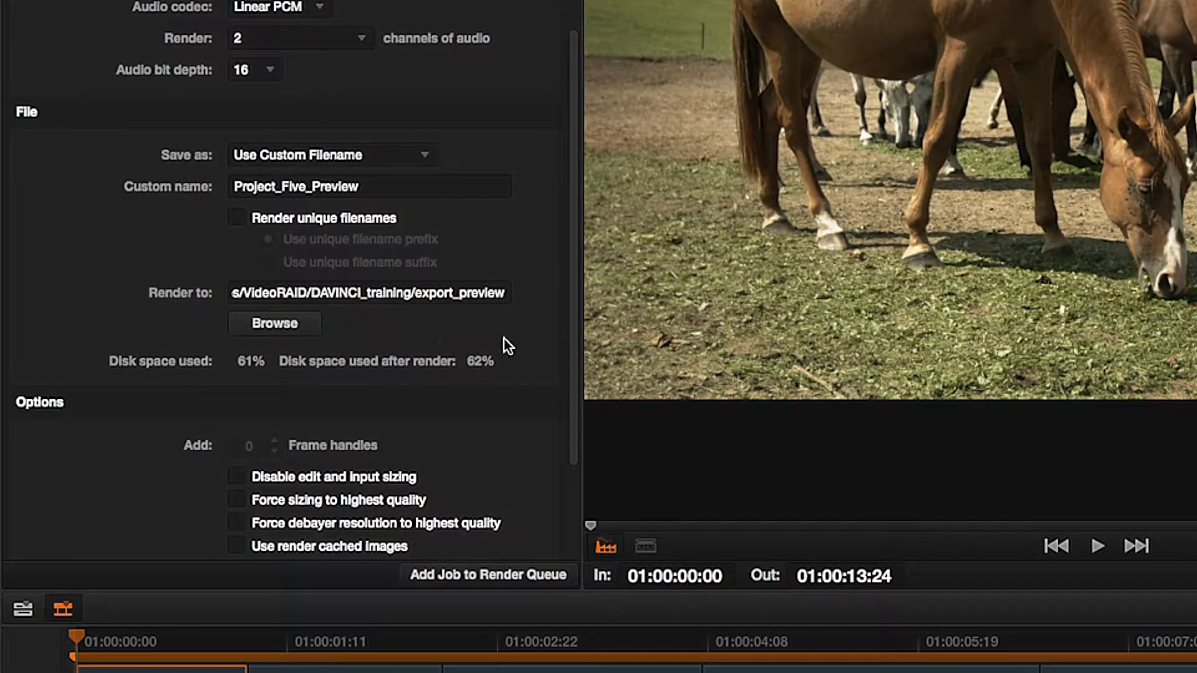
- Try out the highest-quality debayer and cached-image render options, and set Enable flat pass to Always On
{"action": "left_click_drag", "start_coordinate": [572, 323], "coordinate": [585, 433]}
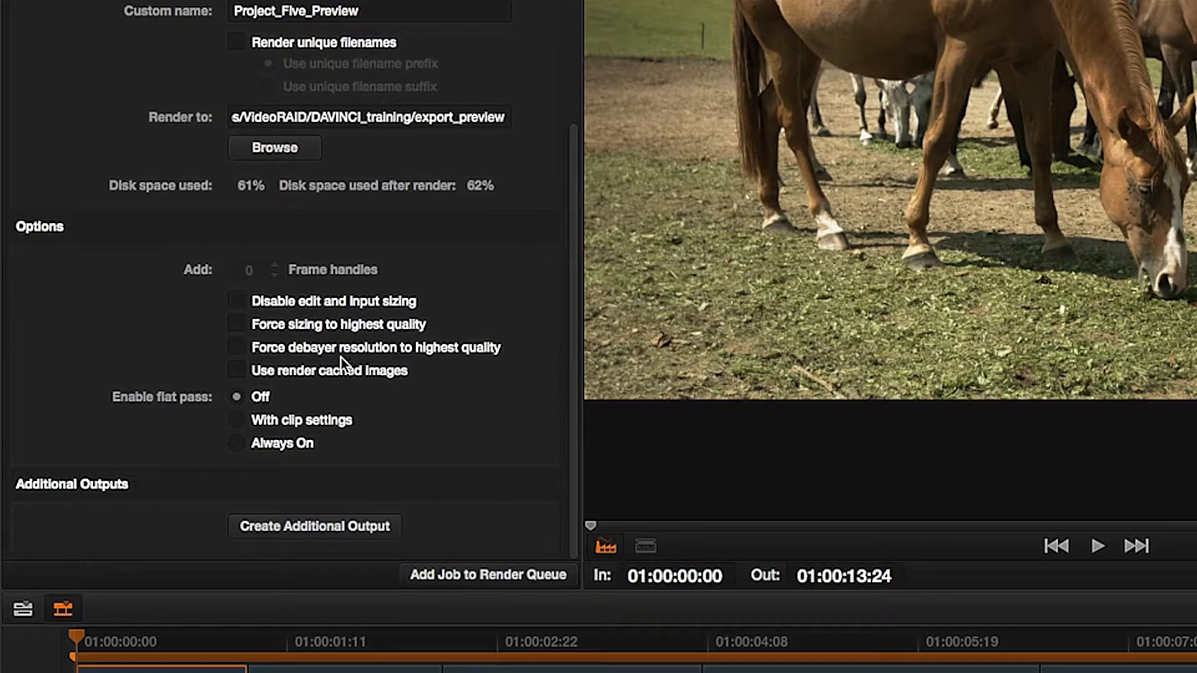
{"action": "left_click", "coordinate": [238, 348]}
{"action": "left_click", "coordinate": [238, 371]}
{"action": "left_click", "coordinate": [238, 348]}
{"action": "left_click", "coordinate": [237, 444]}
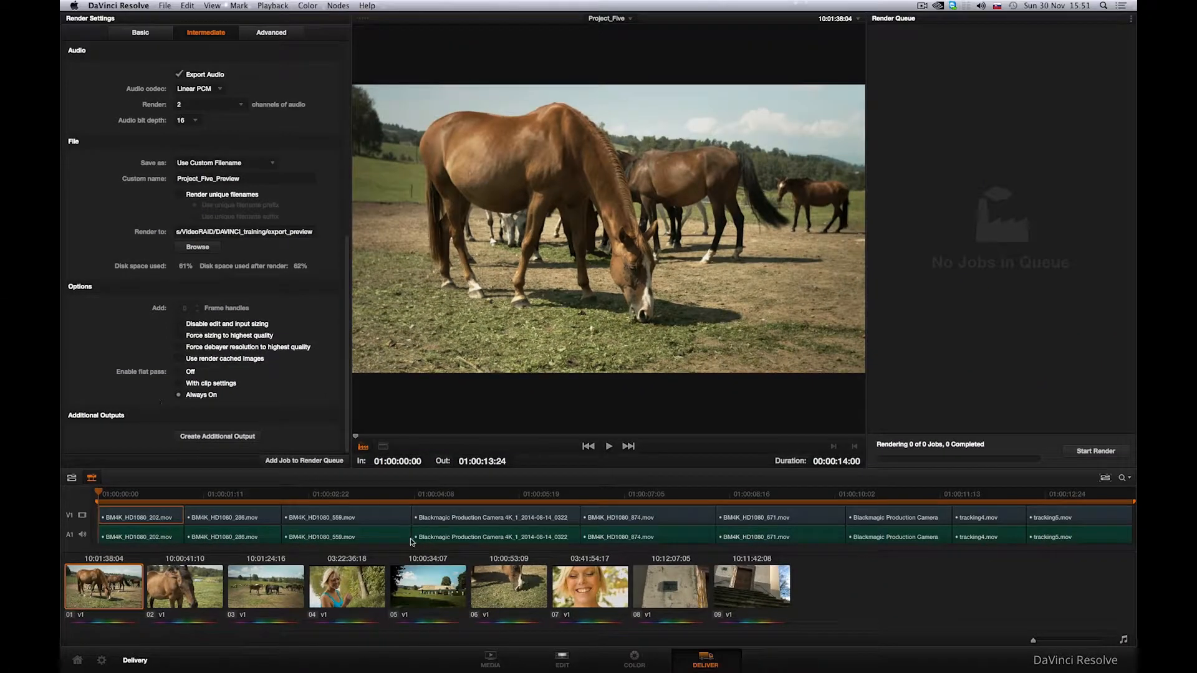
- On the Color page, enable flat pass for the local Version 1 of clip 06 and return to the Deliver page
{"action": "left_click", "coordinate": [634, 660]}
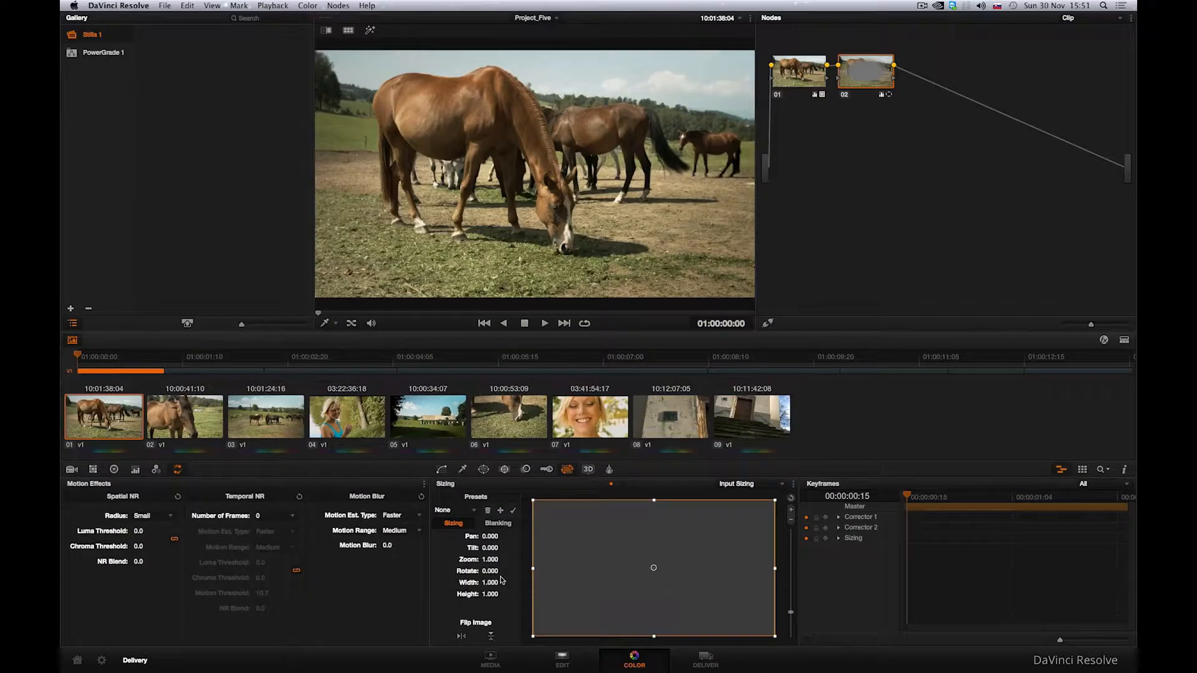
{"action": "left_click", "coordinate": [480, 416]}
{"action": "right_click", "coordinate": [492, 421]}
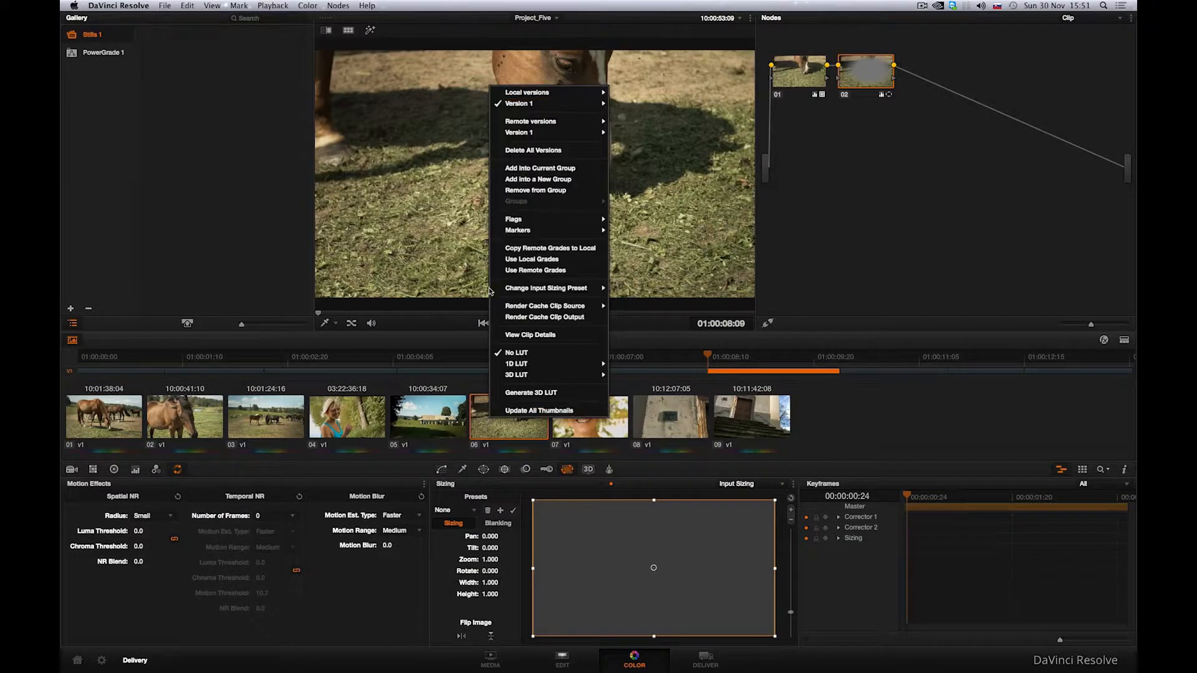
{"action": "mouse_move", "coordinate": [505, 103]}
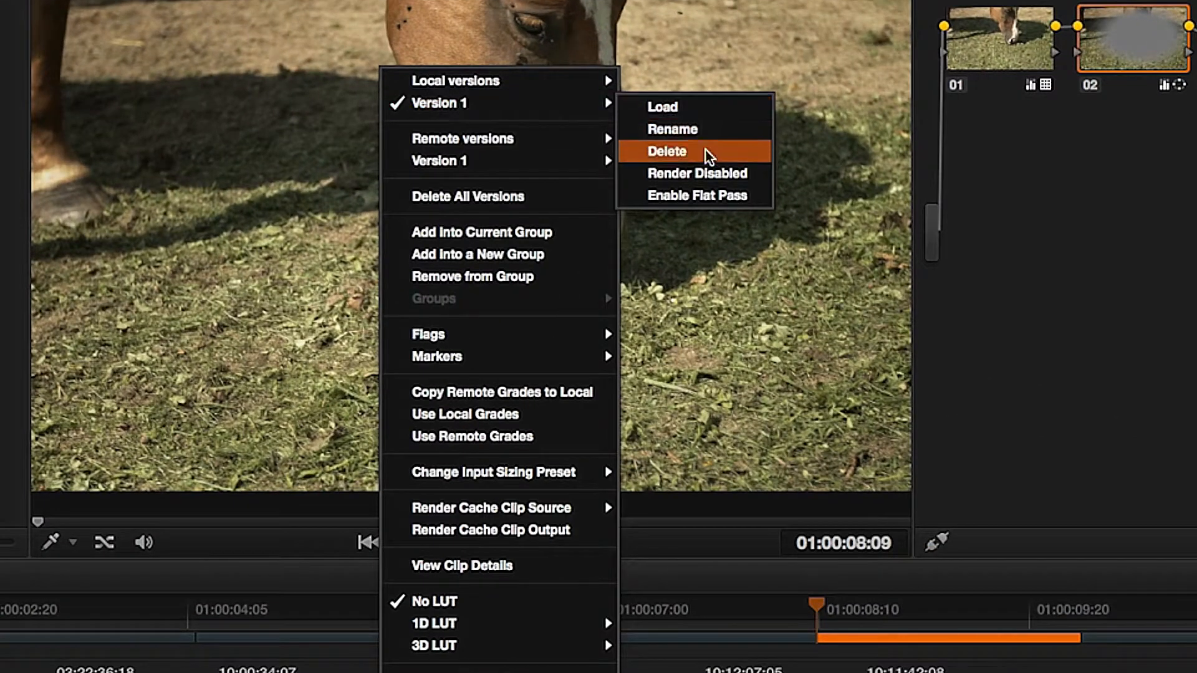
{"action": "left_click", "coordinate": [722, 196]}
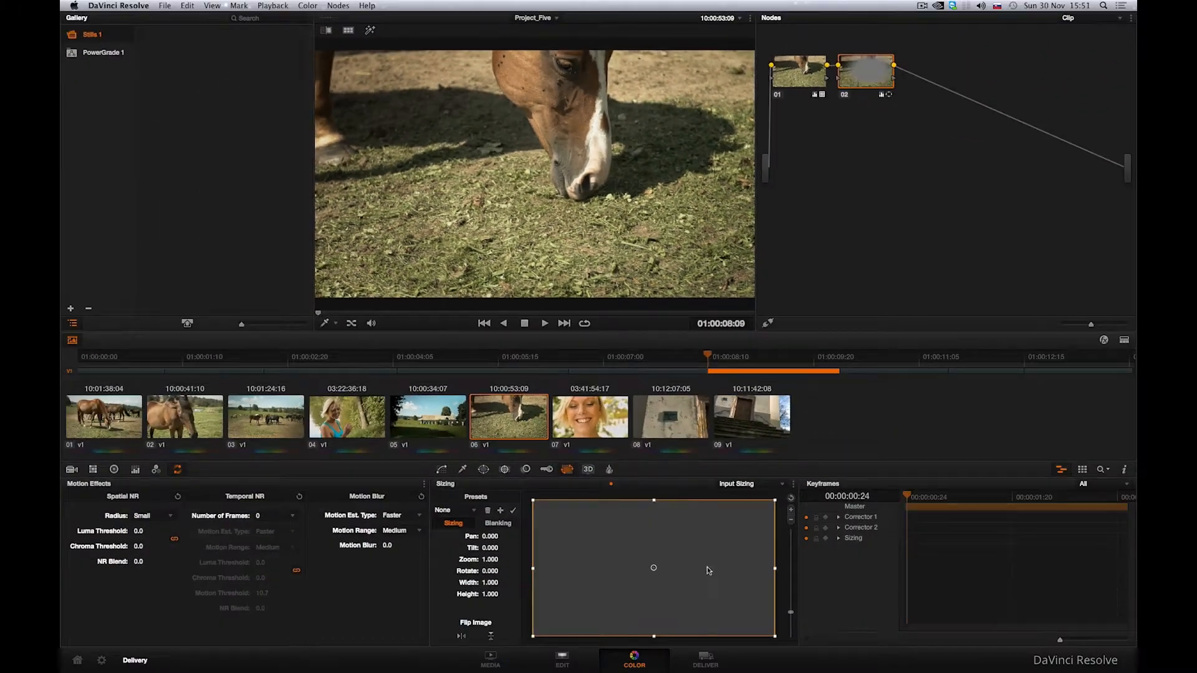
{"action": "left_click", "coordinate": [706, 659]}
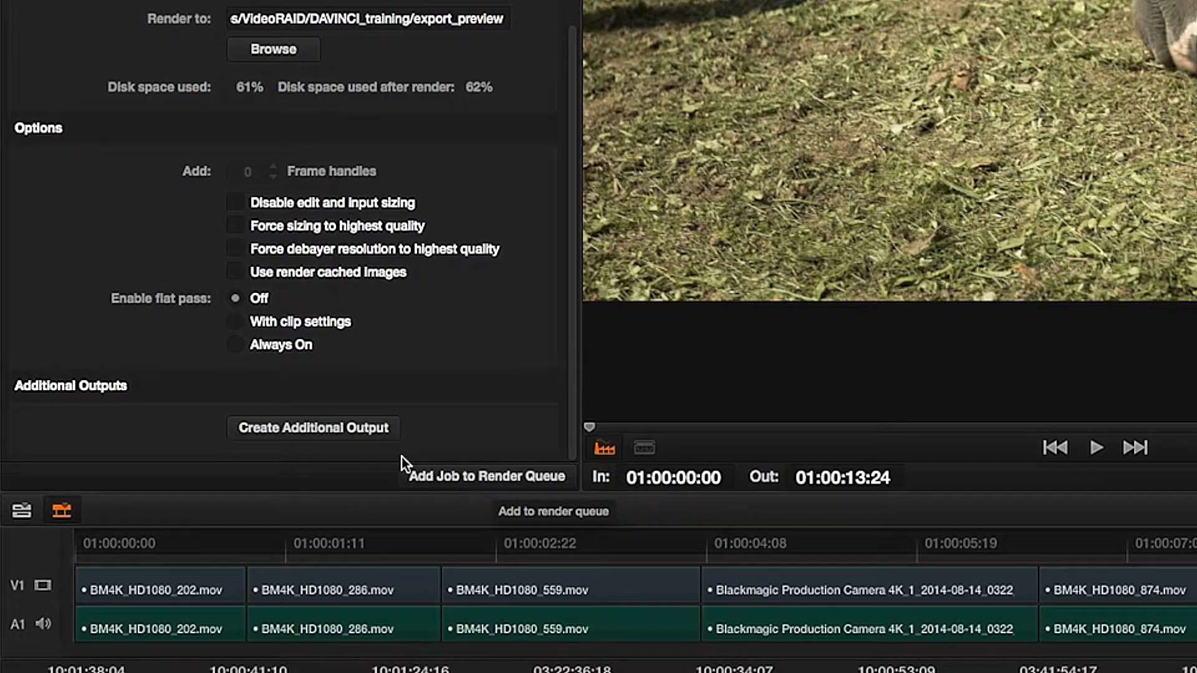
- Try adding an additional render output in QuickTime format, compare it with the main video settings, and delete it
{"action": "left_click", "coordinate": [342, 431]}
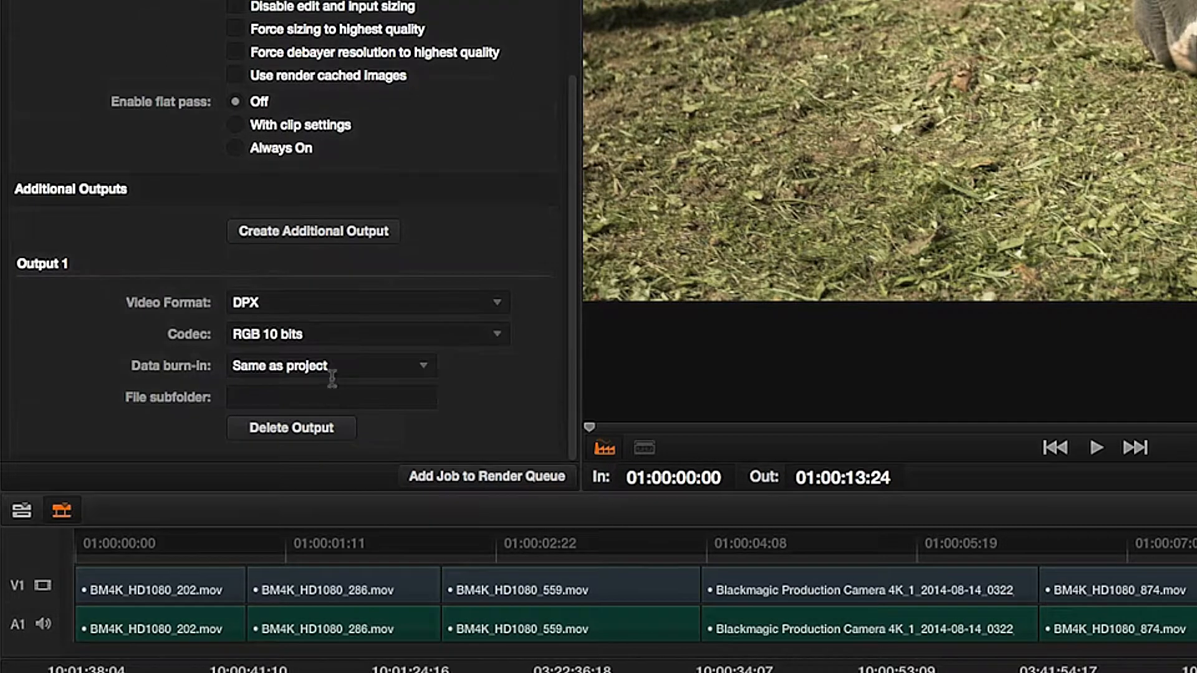
{"action": "left_click", "coordinate": [316, 303]}
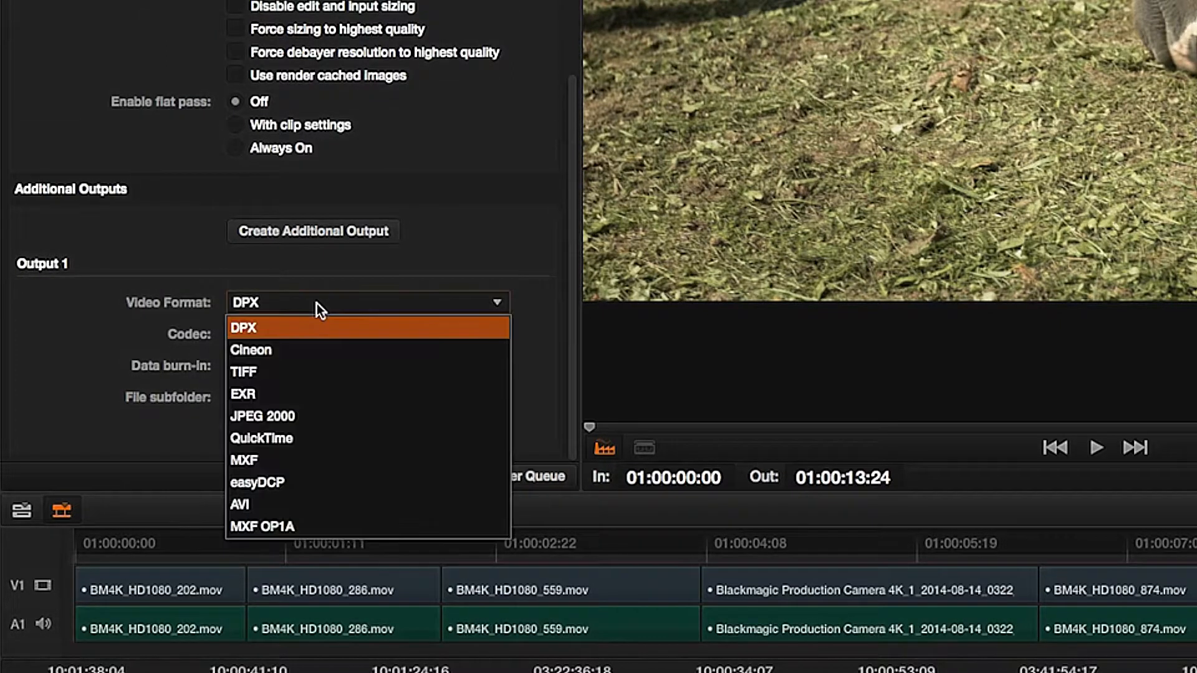
{"action": "left_click", "coordinate": [316, 444]}
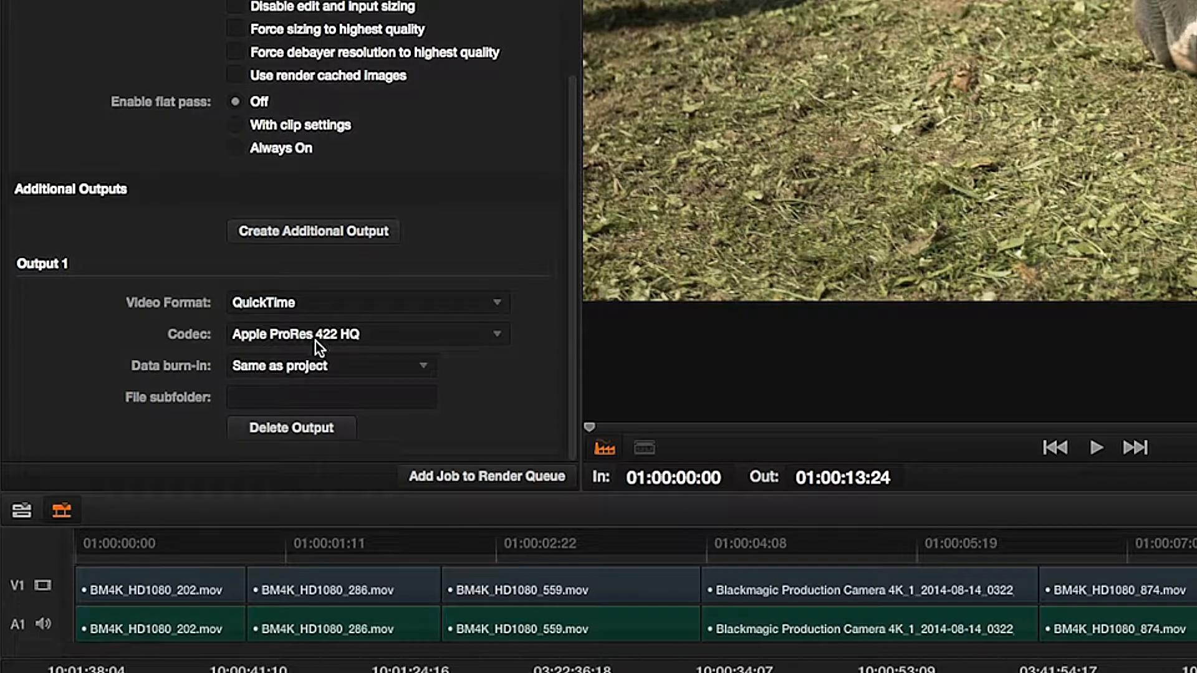
{"action": "left_click_drag", "start_coordinate": [575, 392], "coordinate": [577, 0]}
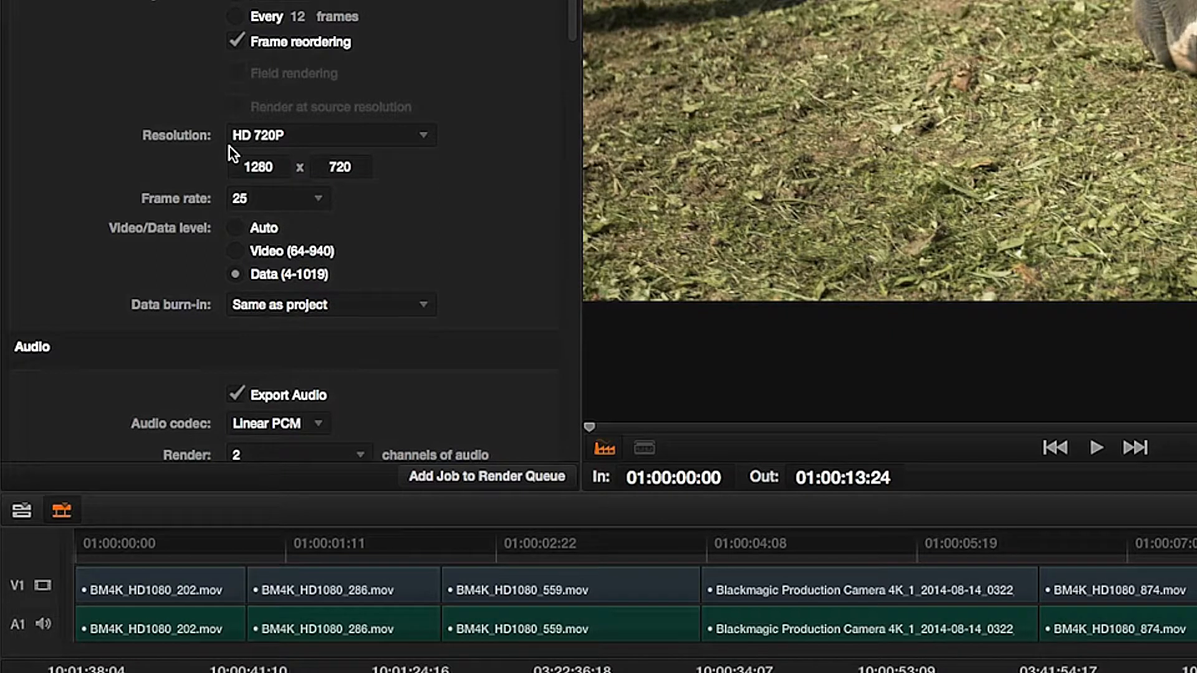
{"action": "left_click_drag", "start_coordinate": [571, 25], "coordinate": [578, 424]}
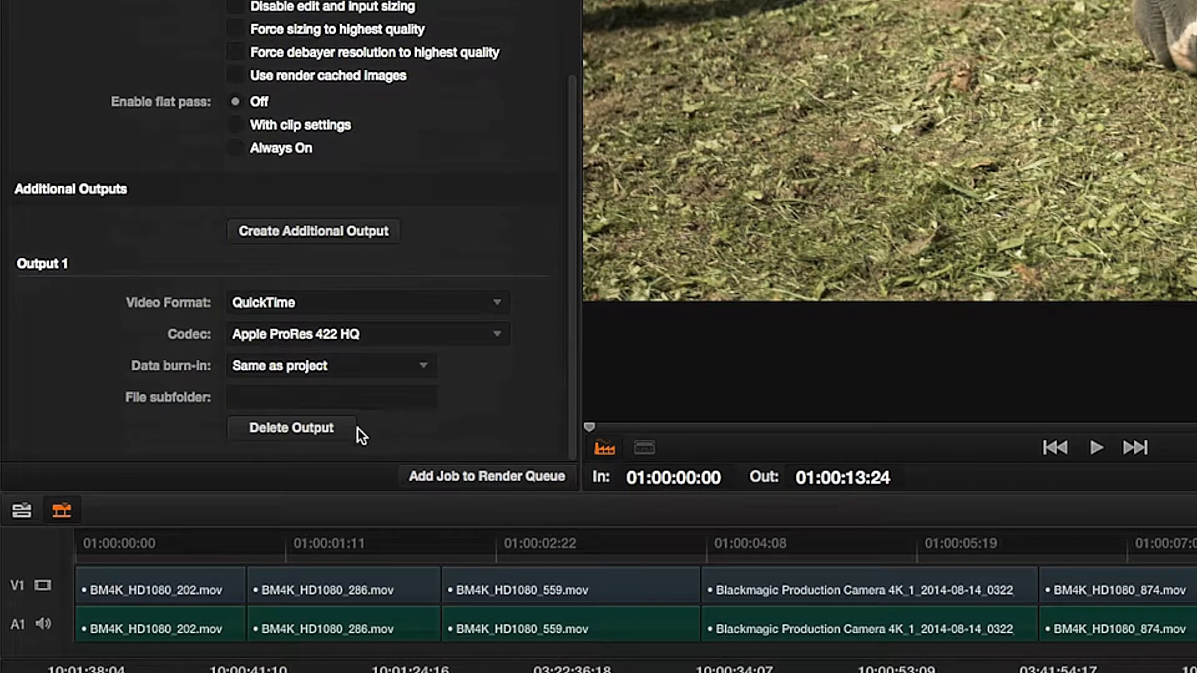
{"action": "left_click", "coordinate": [288, 428]}
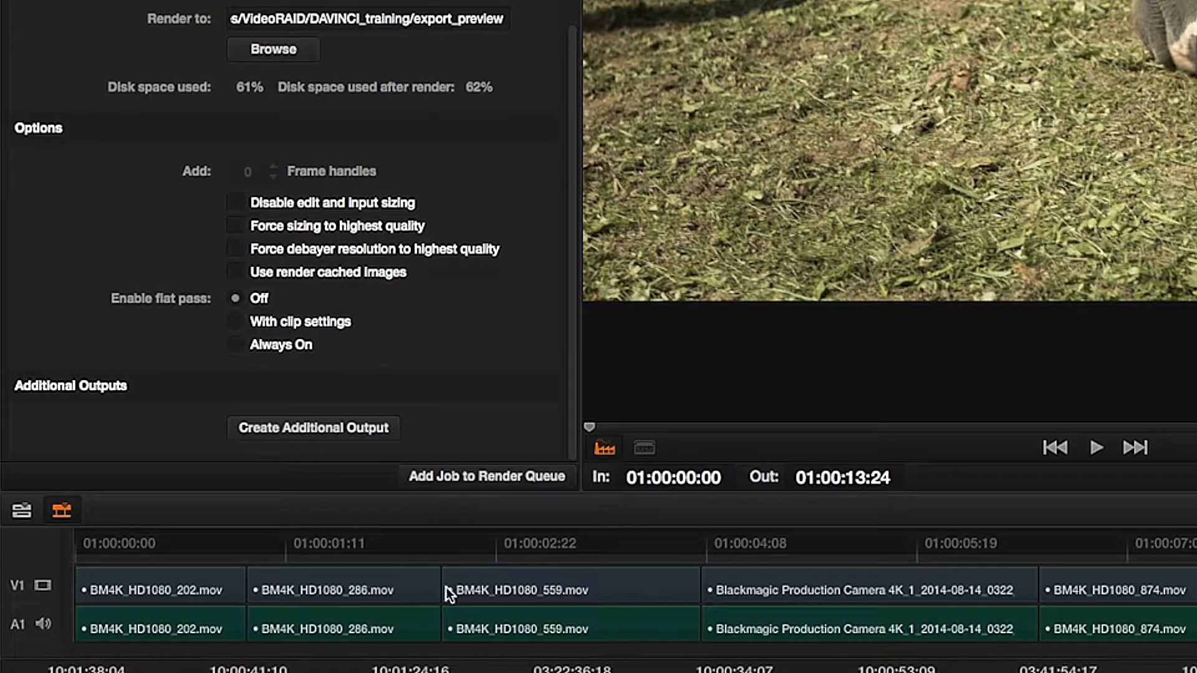
- Select the whole timeline for rendering and add the H.264 preview job to the render queue
{"action": "right_click", "coordinate": [195, 560]}
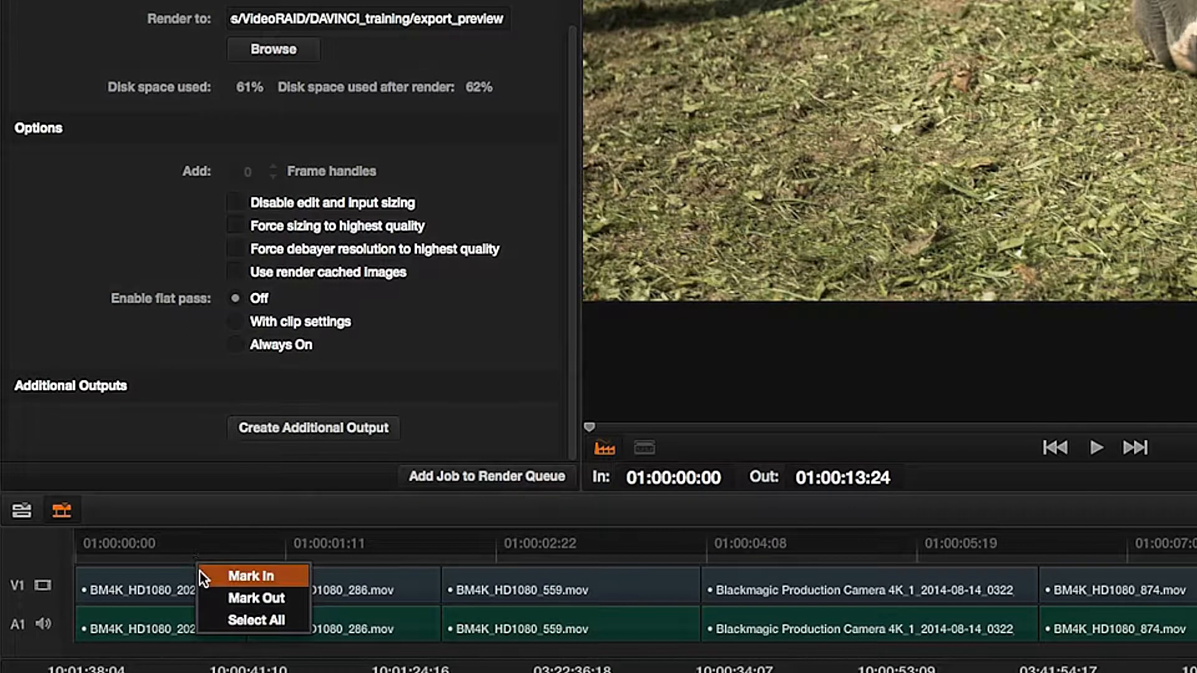
{"action": "left_click", "coordinate": [202, 612]}
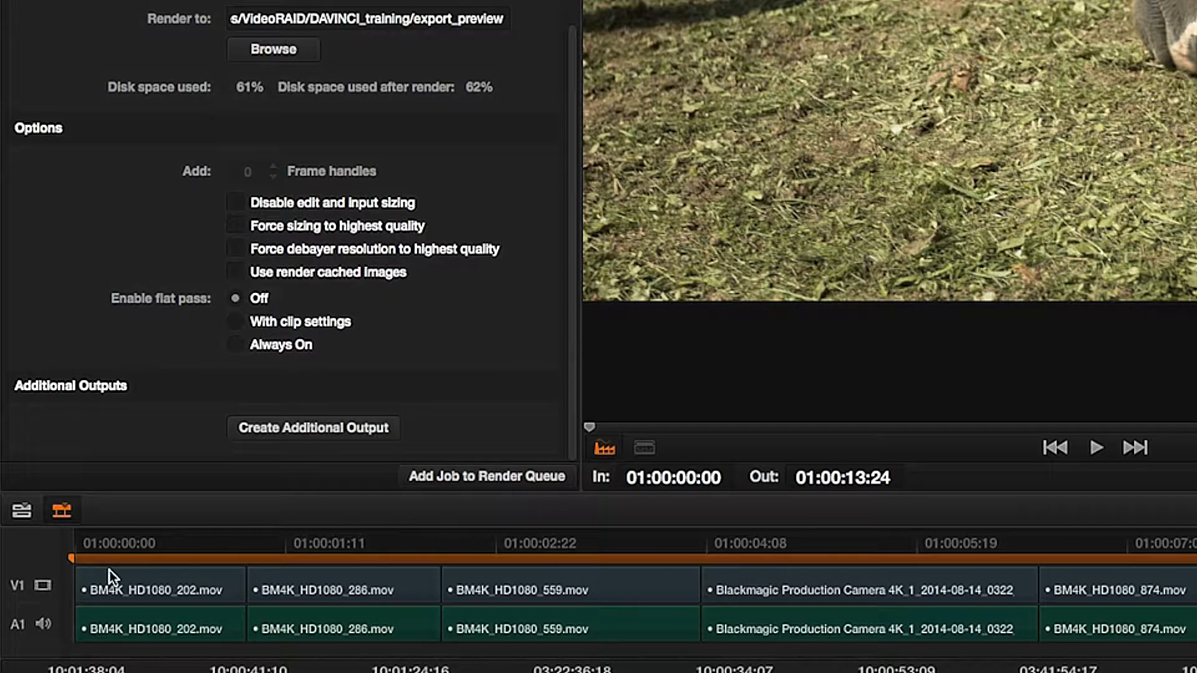
{"action": "left_click", "coordinate": [419, 475]}
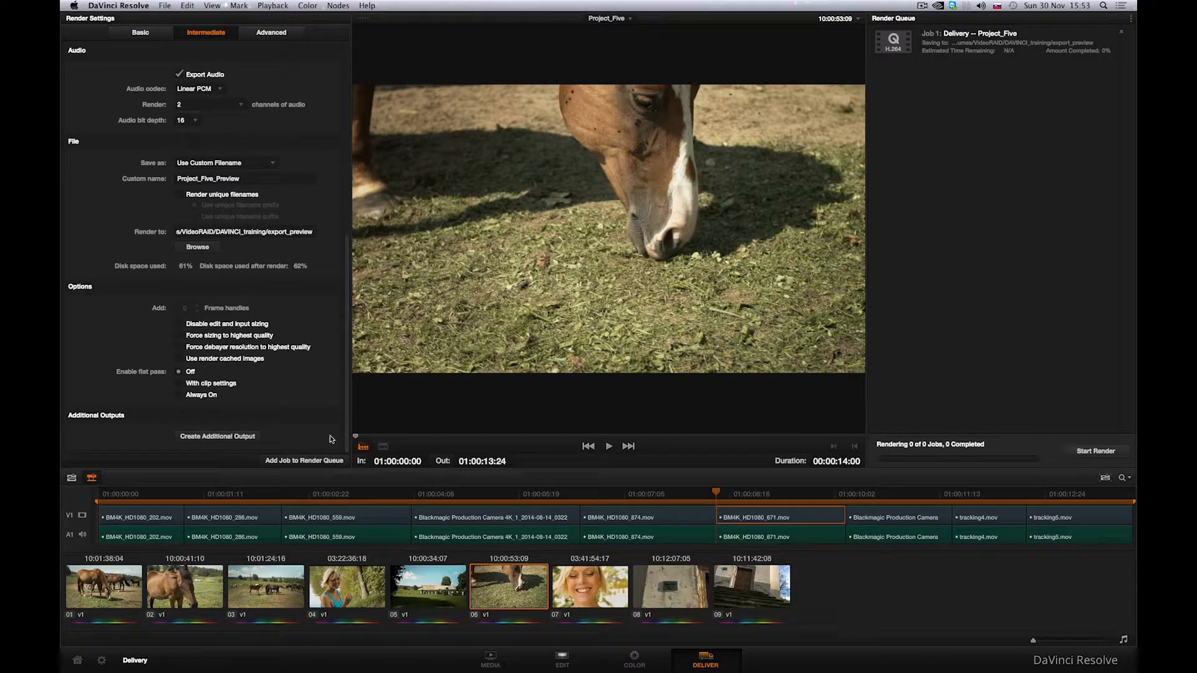
- Change the main video codec to Apple ProRes 4444 for the final export
{"action": "left_click_drag", "start_coordinate": [346, 430], "coordinate": [344, 178]}
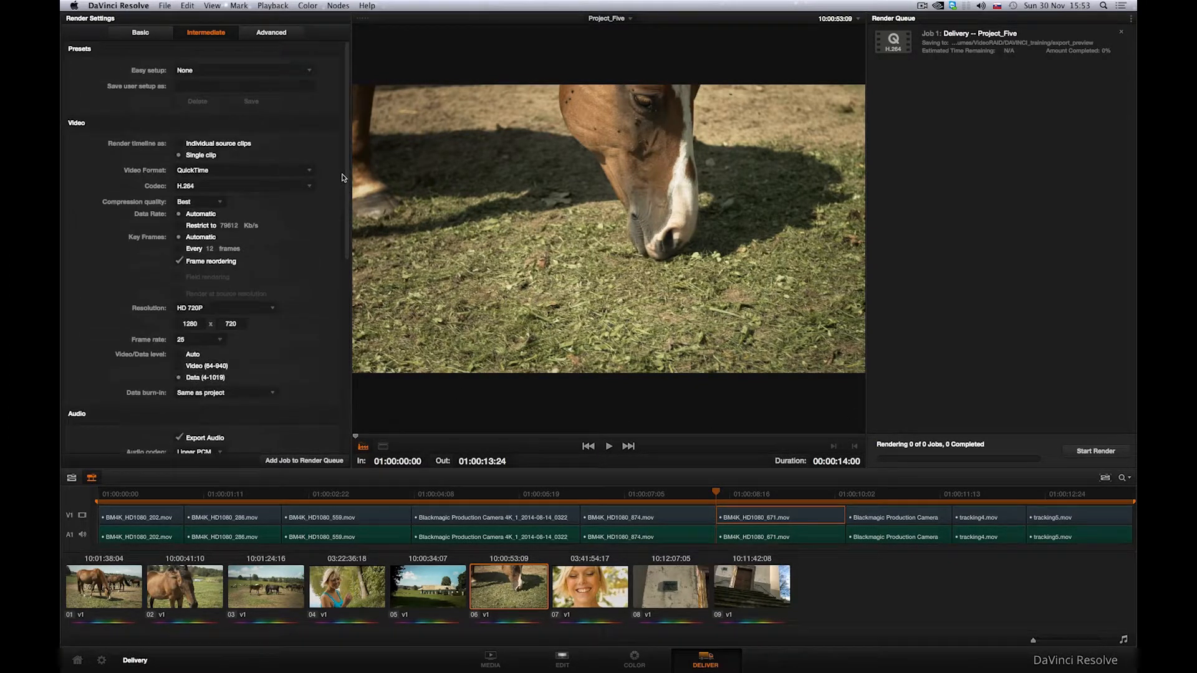
{"action": "left_click", "coordinate": [246, 188]}
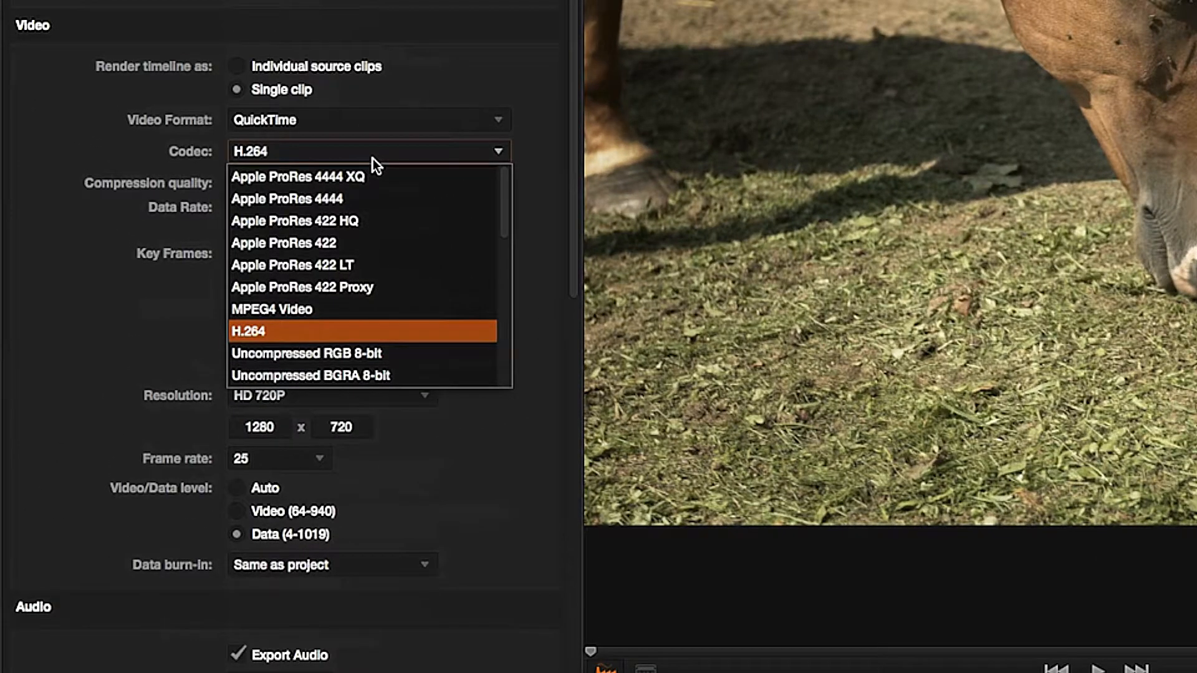
{"action": "left_click", "coordinate": [372, 198]}
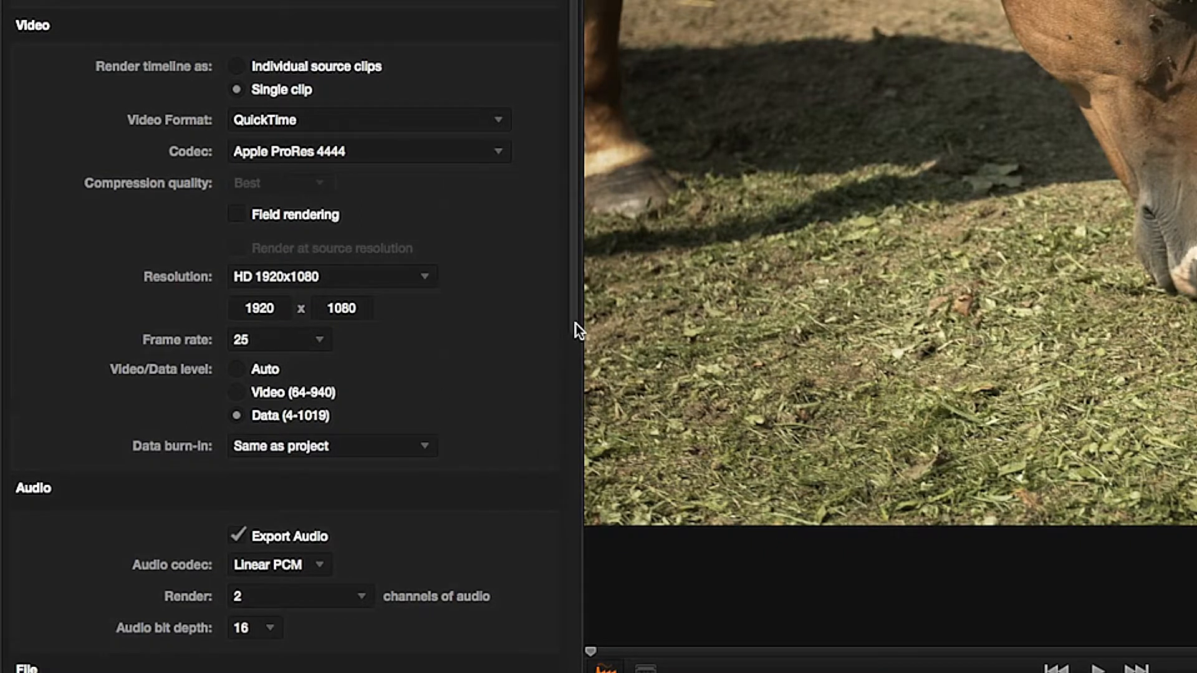
- Change the custom file name to Project_Five_Final
{"action": "scroll", "coordinate": [578, 329], "scroll_direction": "down", "scroll_amount": 10}
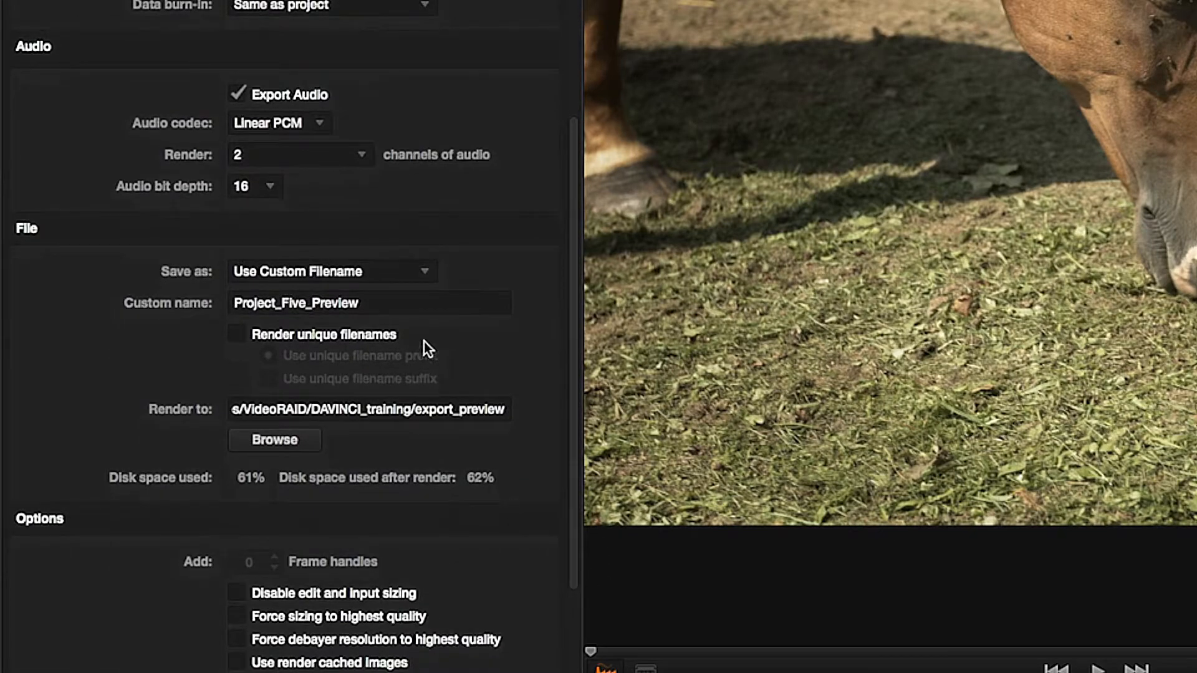
{"action": "left_click", "coordinate": [389, 304]}
{"action": "key", "text": "BackSpace"}
{"action": "key", "text": "BackSpace"}
{"action": "key", "text": "BackSpace"}
{"action": "key", "text": "BackSpace"}
{"action": "key", "text": "BackSpace"}
{"action": "key", "text": "BackSpace"}
{"action": "key", "text": "BackSpace"}
{"action": "type", "text": "Final"}
- Create a new folder named export_final inside DAVINCI_training and use it as the render destination
{"action": "left_click", "coordinate": [282, 441]}
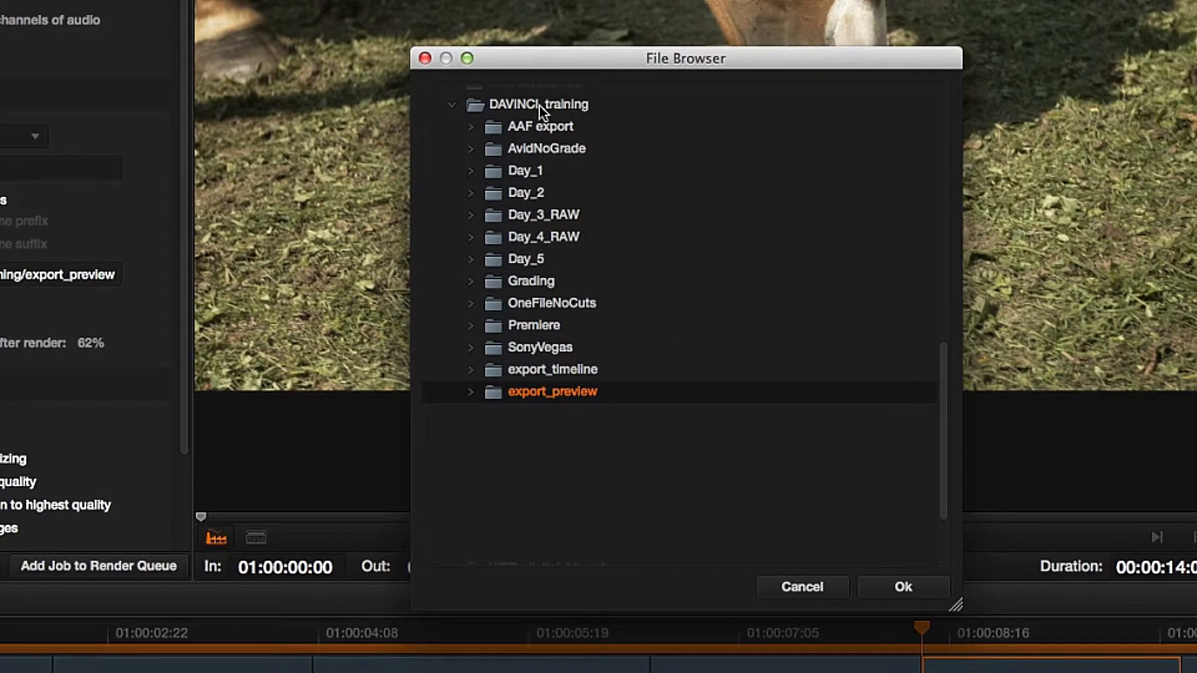
{"action": "right_click", "coordinate": [540, 106]}
{"action": "left_click", "coordinate": [586, 157]}
{"action": "type", "text": "export_final"}
{"action": "left_click", "coordinate": [709, 335]}
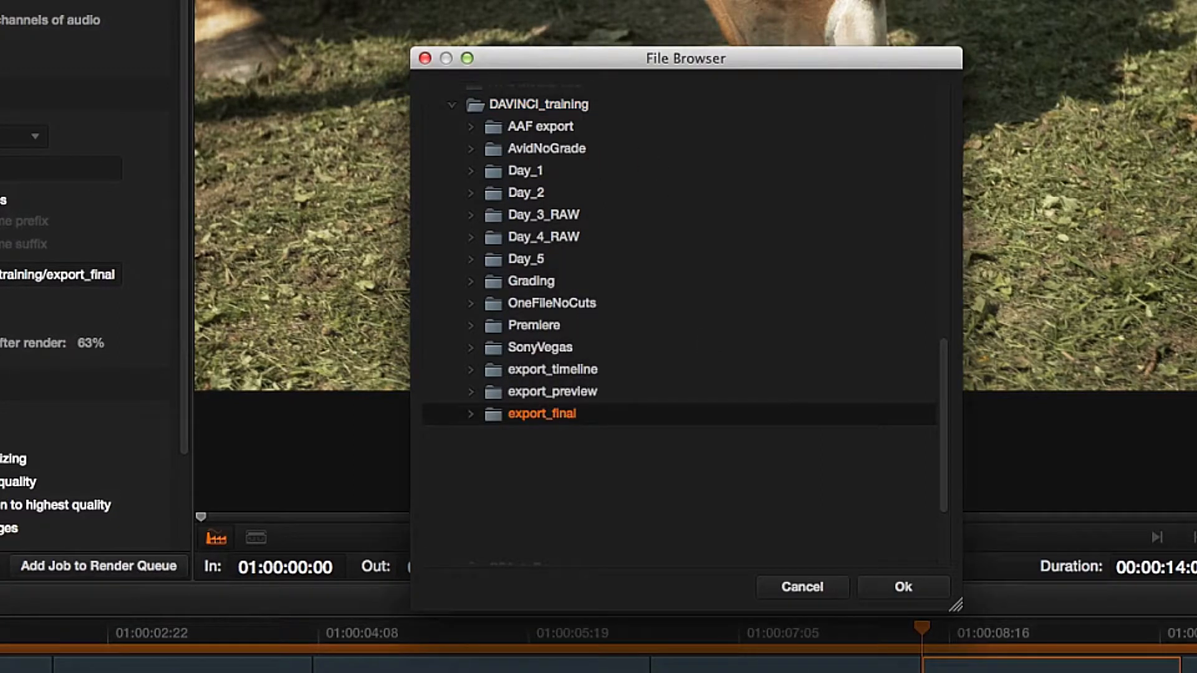
{"action": "left_click", "coordinate": [884, 585]}
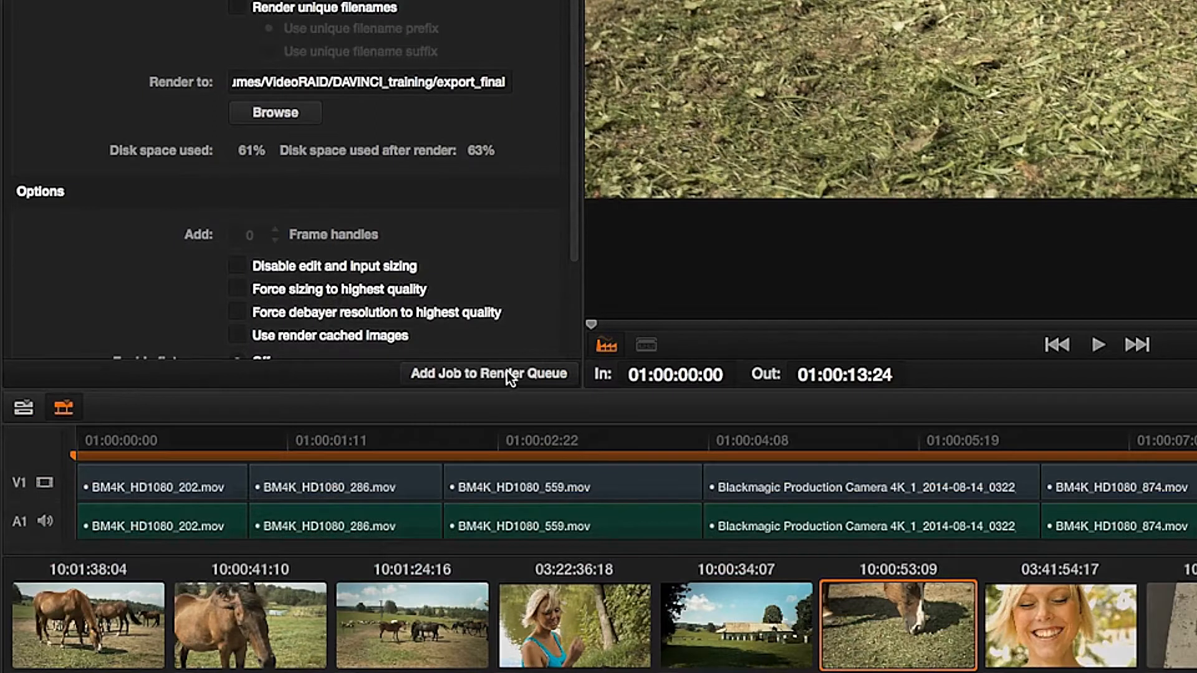
- Add the ProRes final job to the render queue and start rendering the queued jobs
{"action": "left_click", "coordinate": [506, 373]}
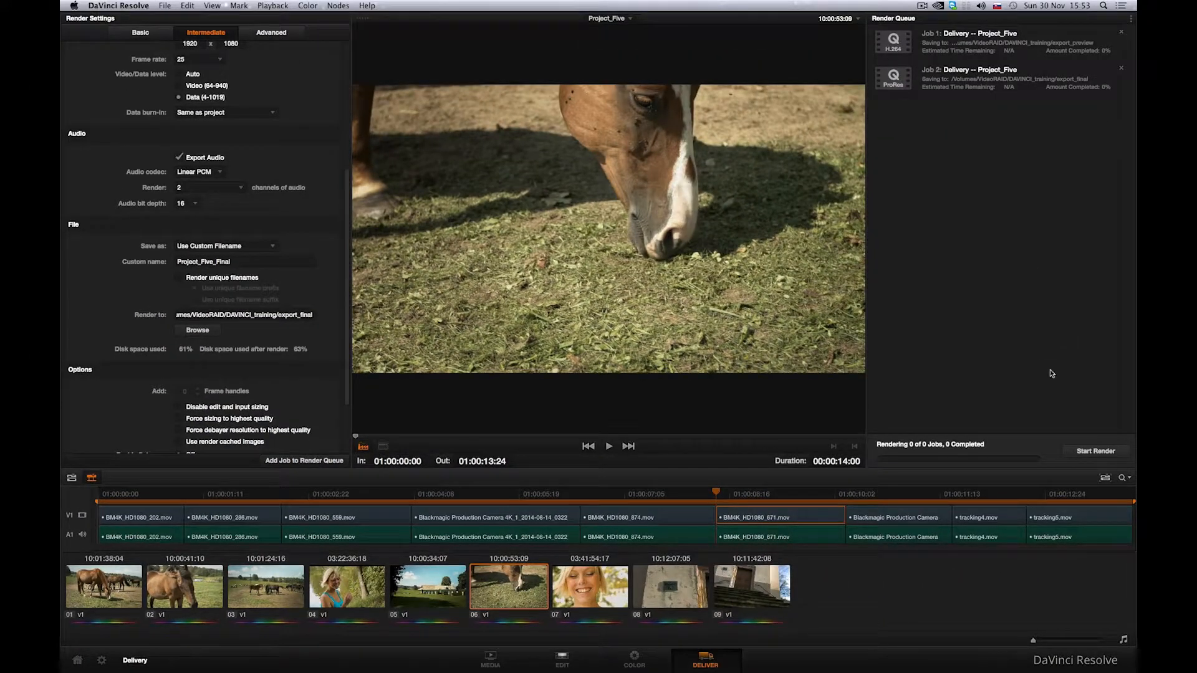
{"action": "left_click", "coordinate": [1077, 451]}
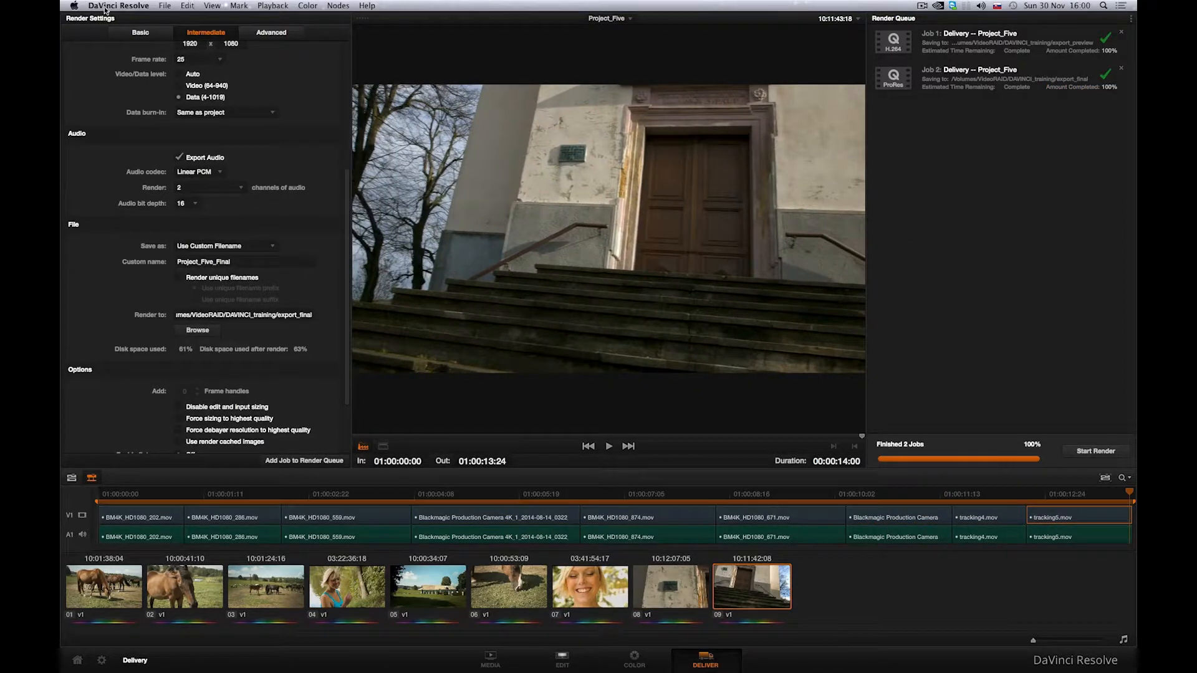
{"action": "left_click", "coordinate": [109, 6]}
{"action": "left_click", "coordinate": [115, 67]}
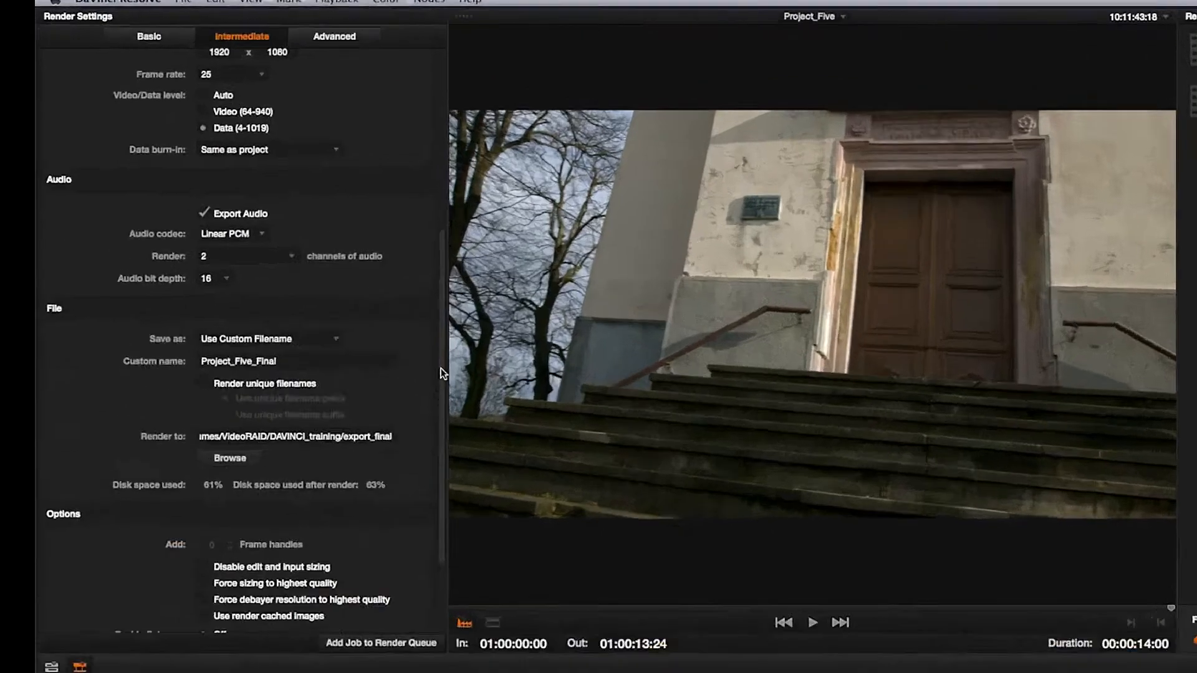
- Set the timeline to render as individual source clips and save the files using the source filename
{"action": "left_click_drag", "start_coordinate": [347, 270], "coordinate": [354, 133]}
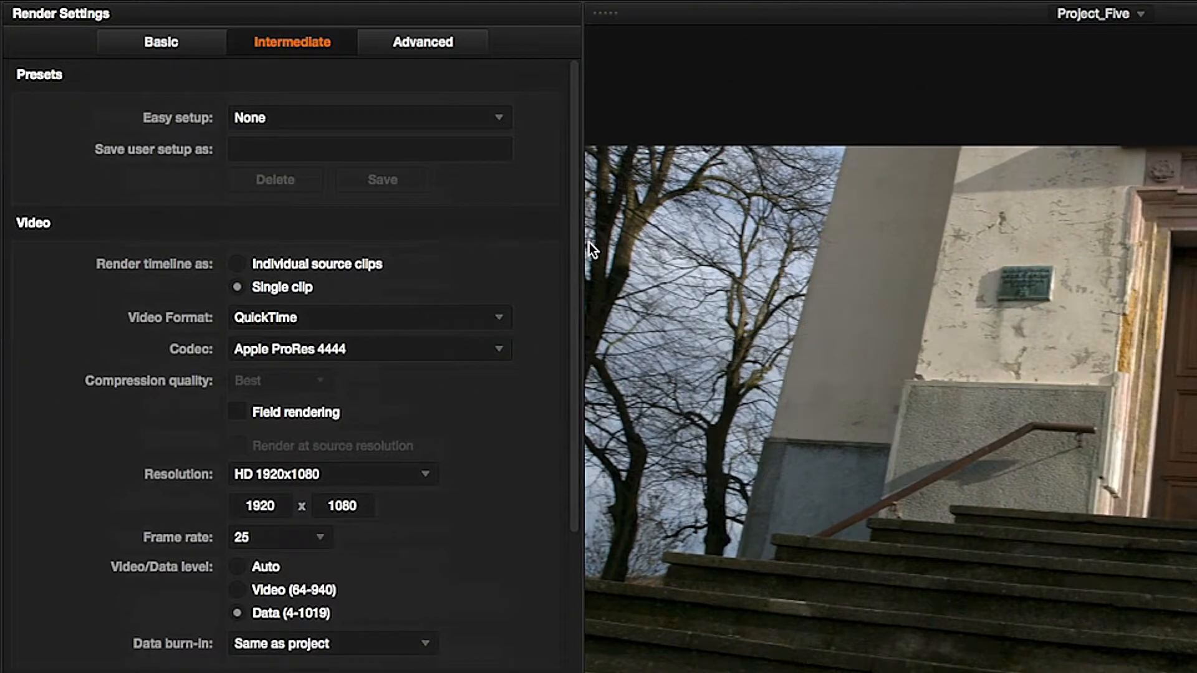
{"action": "left_click", "coordinate": [238, 265]}
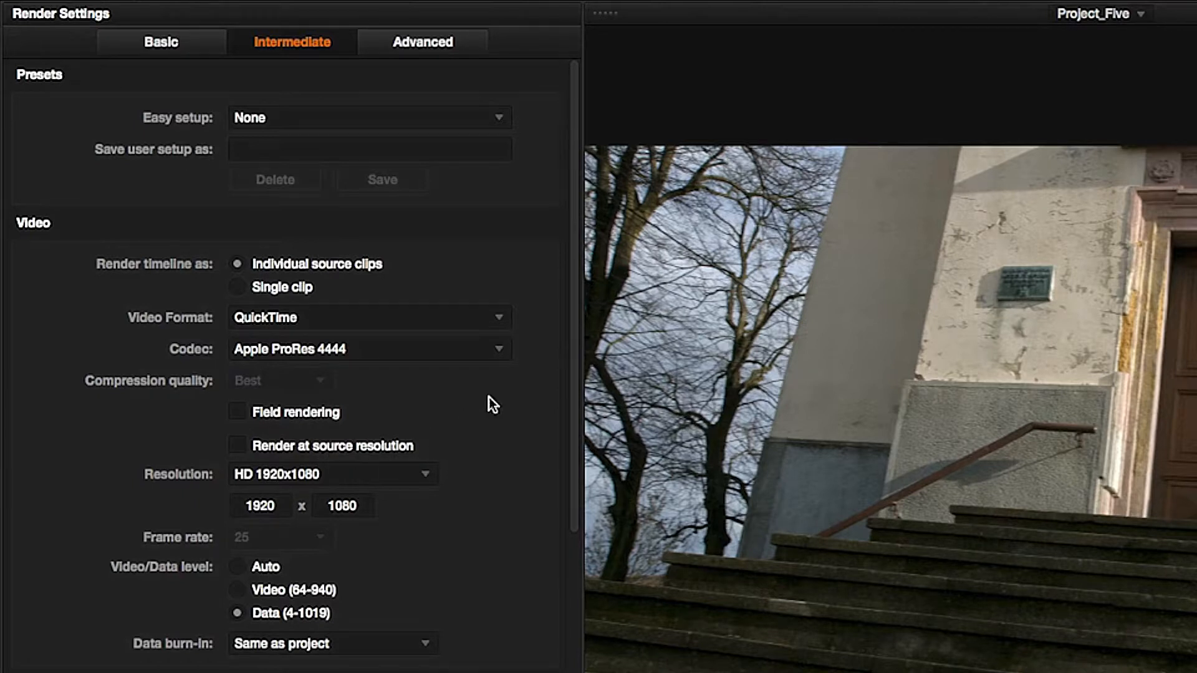
{"action": "left_click_drag", "start_coordinate": [573, 340], "coordinate": [589, 620]}
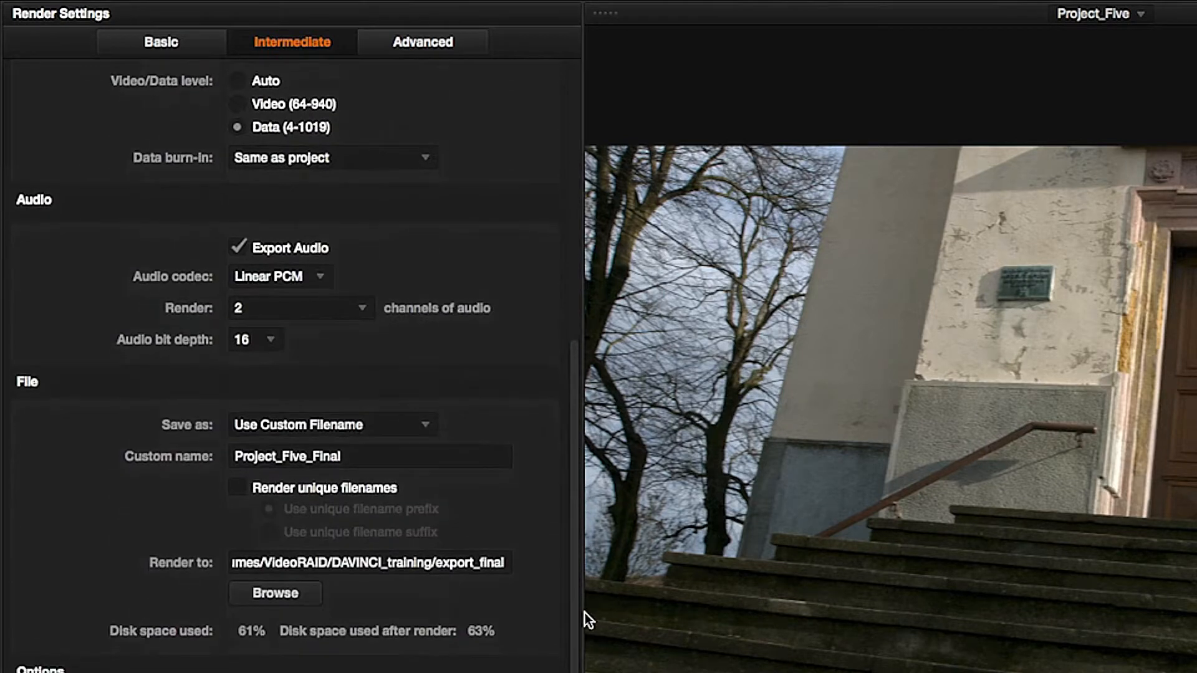
{"action": "left_click", "coordinate": [378, 436]}
{"action": "left_click", "coordinate": [373, 464]}
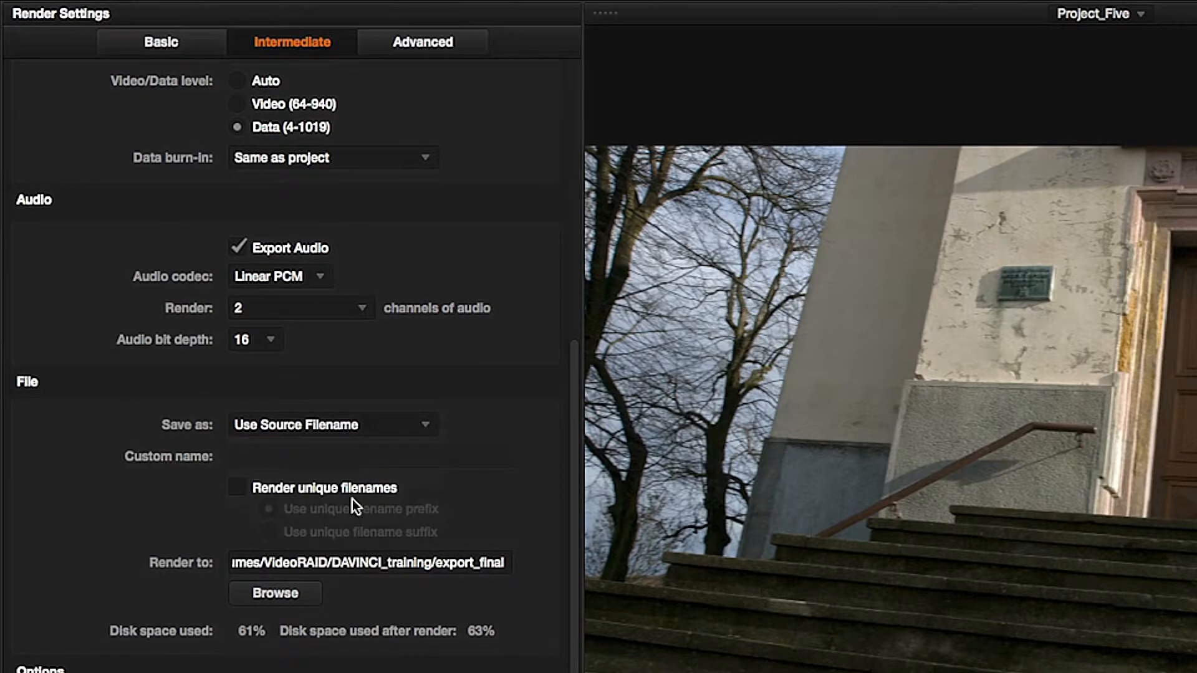
- Create a new folder named grade_source_files inside DAVINCI_training and use it as the render destination
{"action": "left_click", "coordinate": [287, 594]}
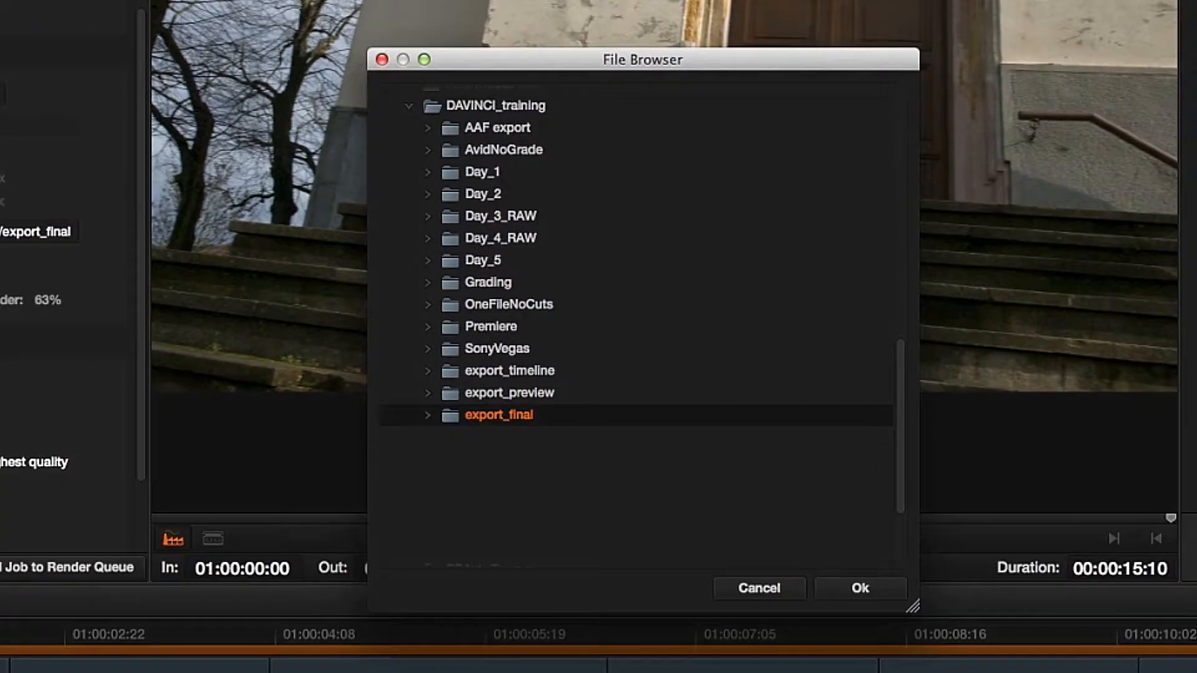
{"action": "left_click", "coordinate": [468, 110]}
{"action": "right_click", "coordinate": [469, 111]}
{"action": "left_click", "coordinate": [535, 161]}
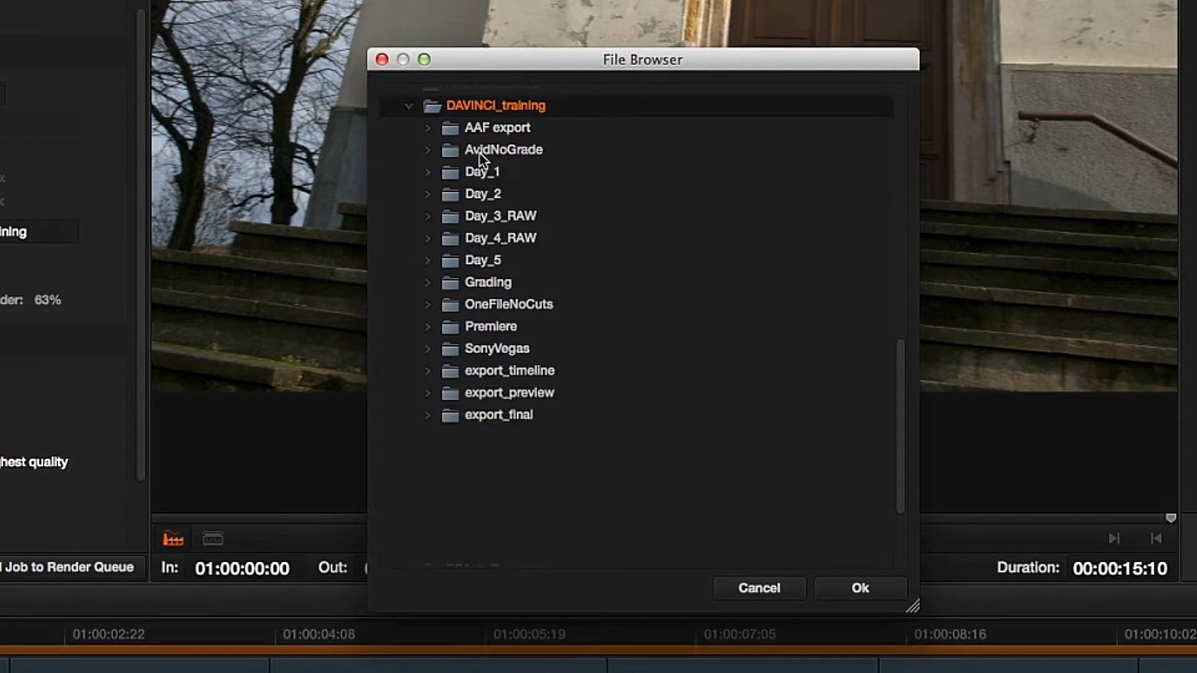
{"action": "type", "text": "grade"}
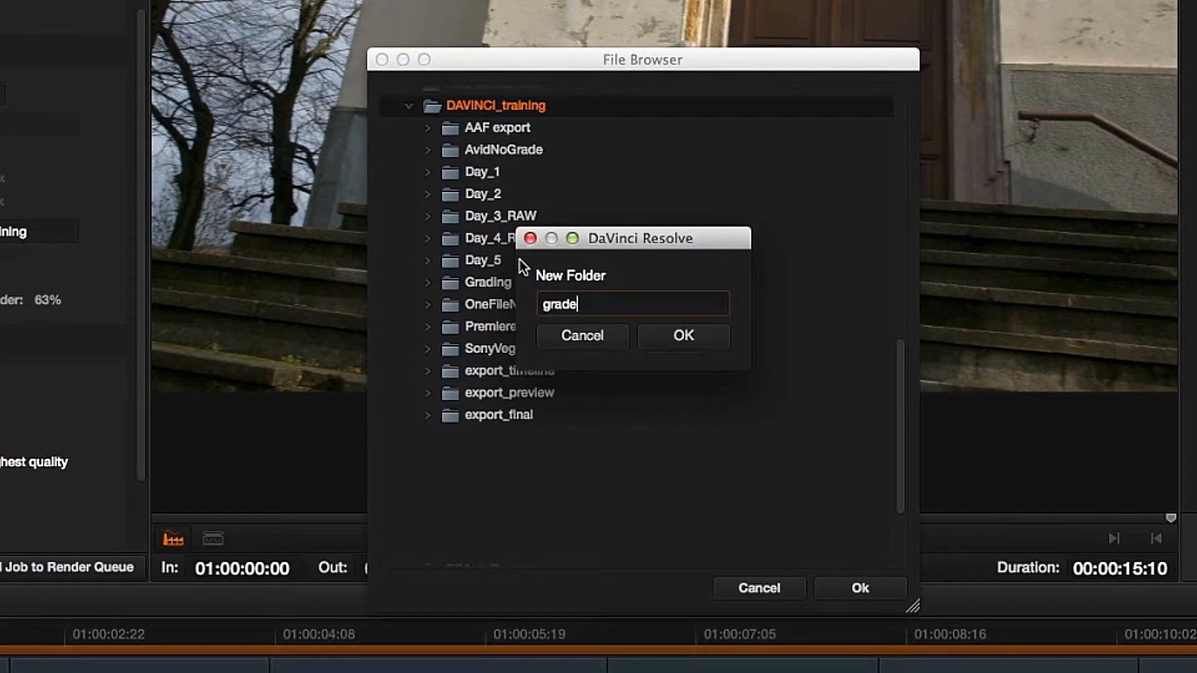
{"action": "type", "text": "_source_files"}
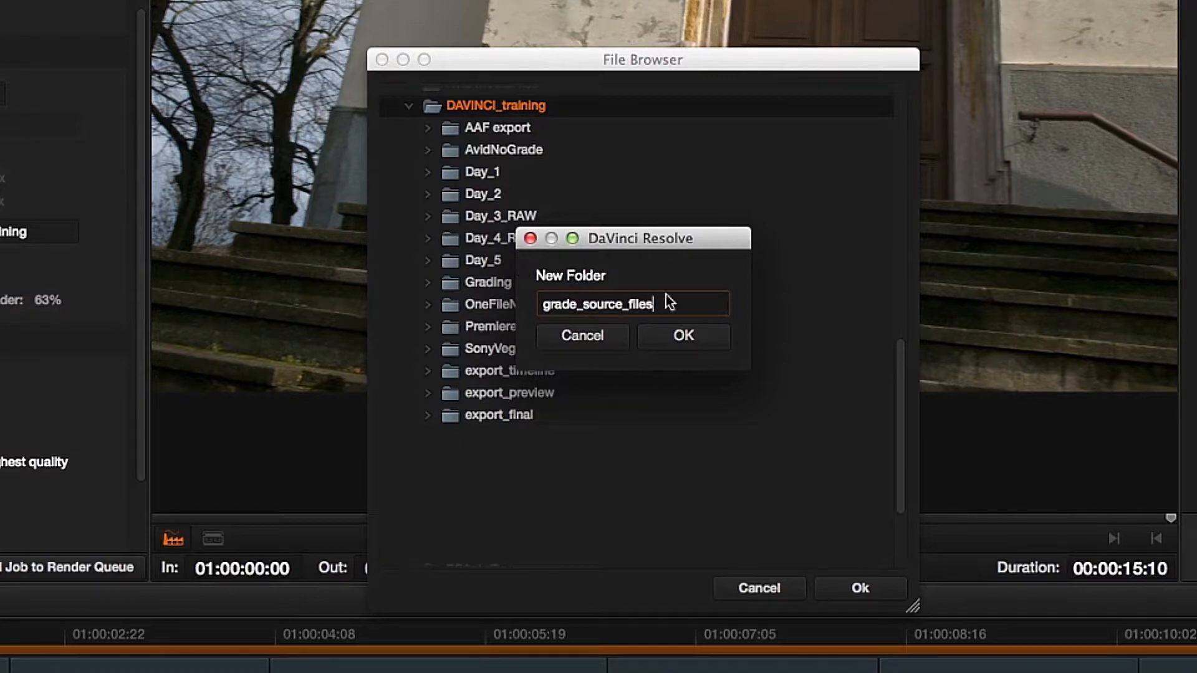
{"action": "left_click", "coordinate": [695, 335]}
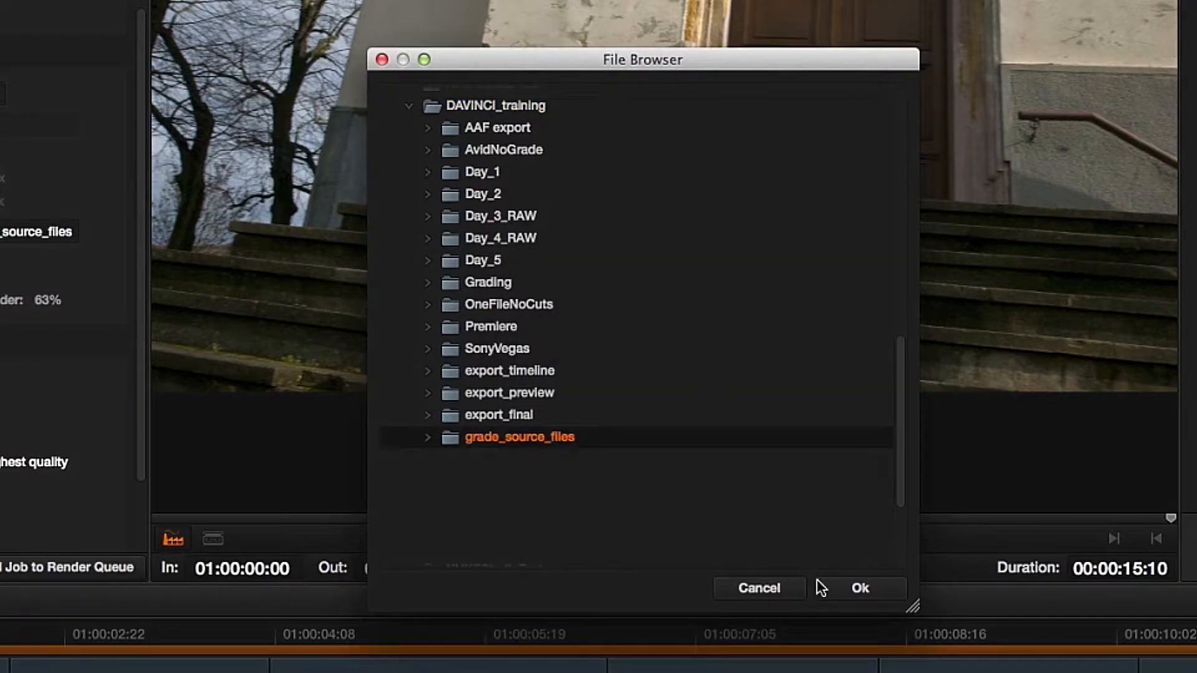
{"action": "left_click", "coordinate": [838, 589]}
- Limit the render range to the clips from BM4K_HD1080_286.mov through Blackmagic Production Camera 4K_1_2014-08-14_0322 with in and out marks
{"action": "right_click", "coordinate": [215, 403]}
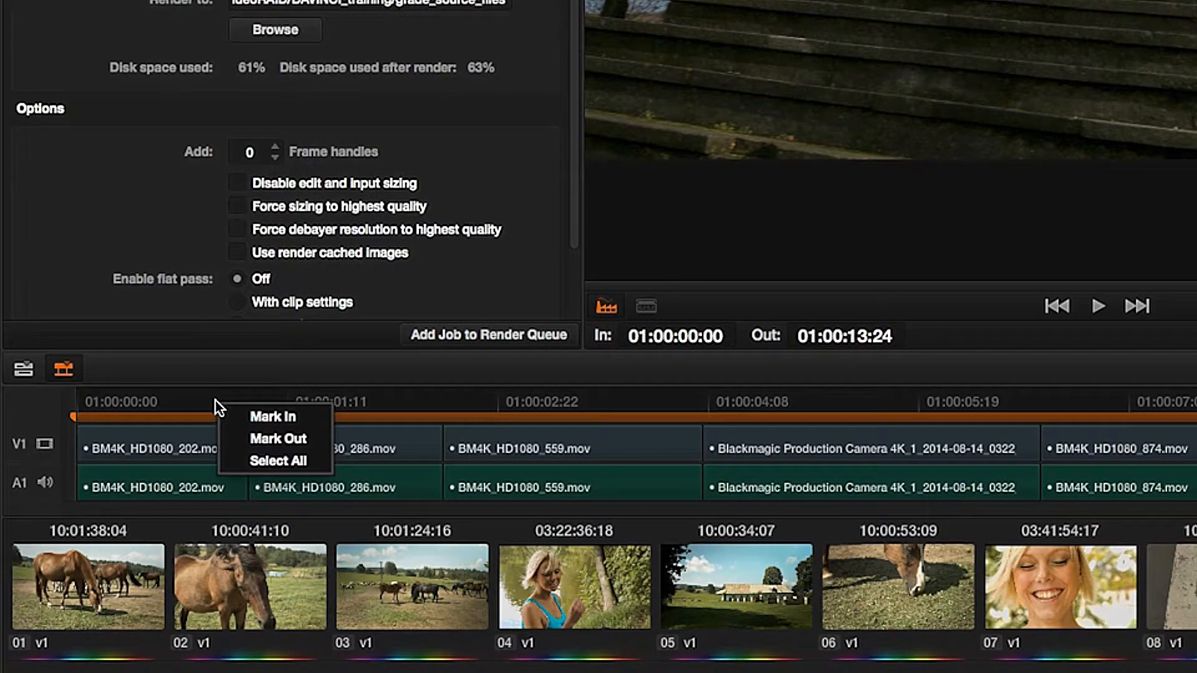
{"action": "left_click", "coordinate": [240, 460]}
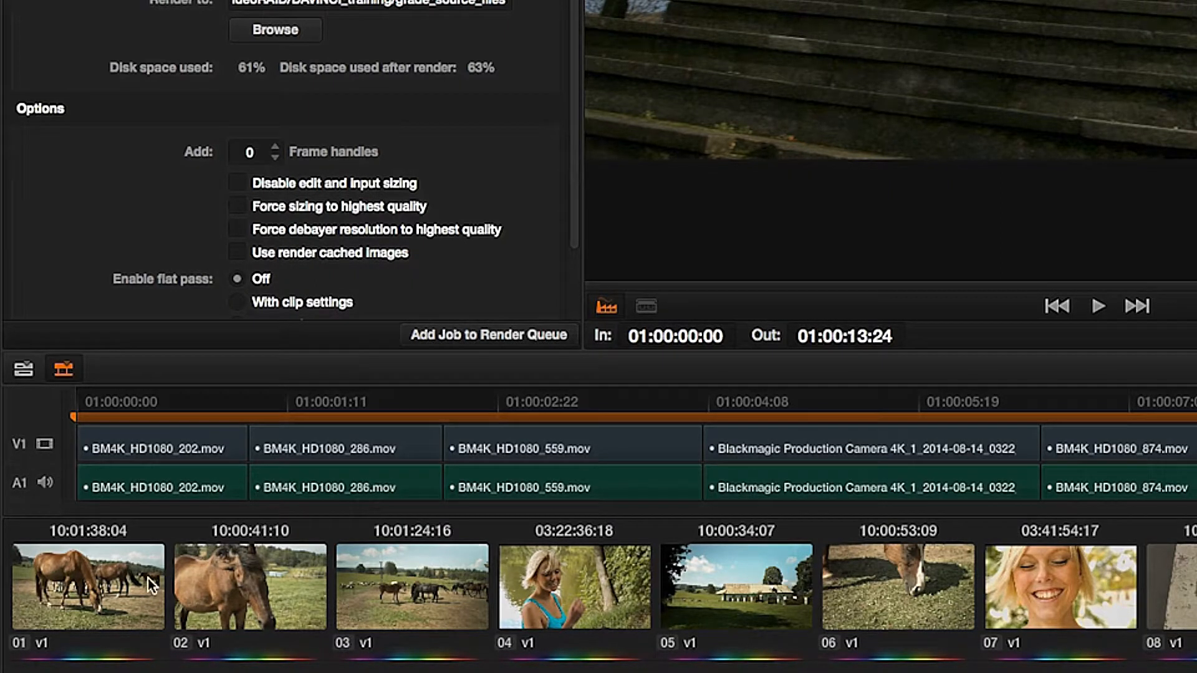
{"action": "right_click", "coordinate": [245, 401]}
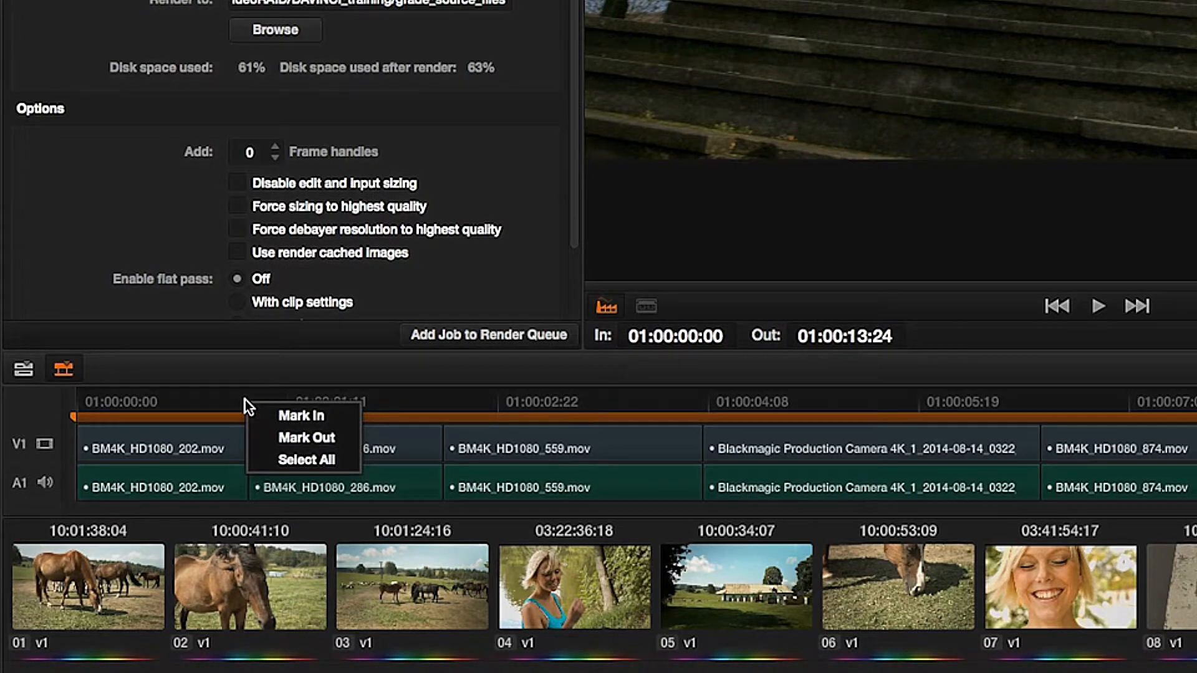
{"action": "left_click", "coordinate": [301, 415]}
{"action": "left_click", "coordinate": [299, 449]}
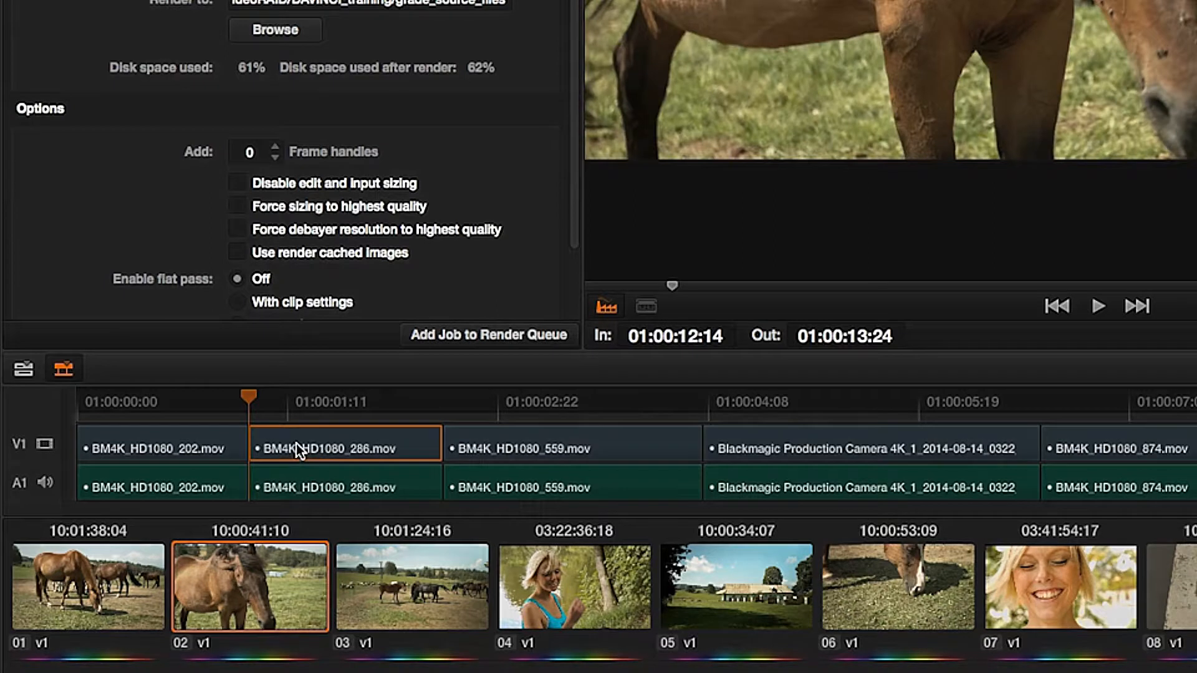
{"action": "right_click", "coordinate": [296, 443]}
{"action": "left_click", "coordinate": [305, 454]}
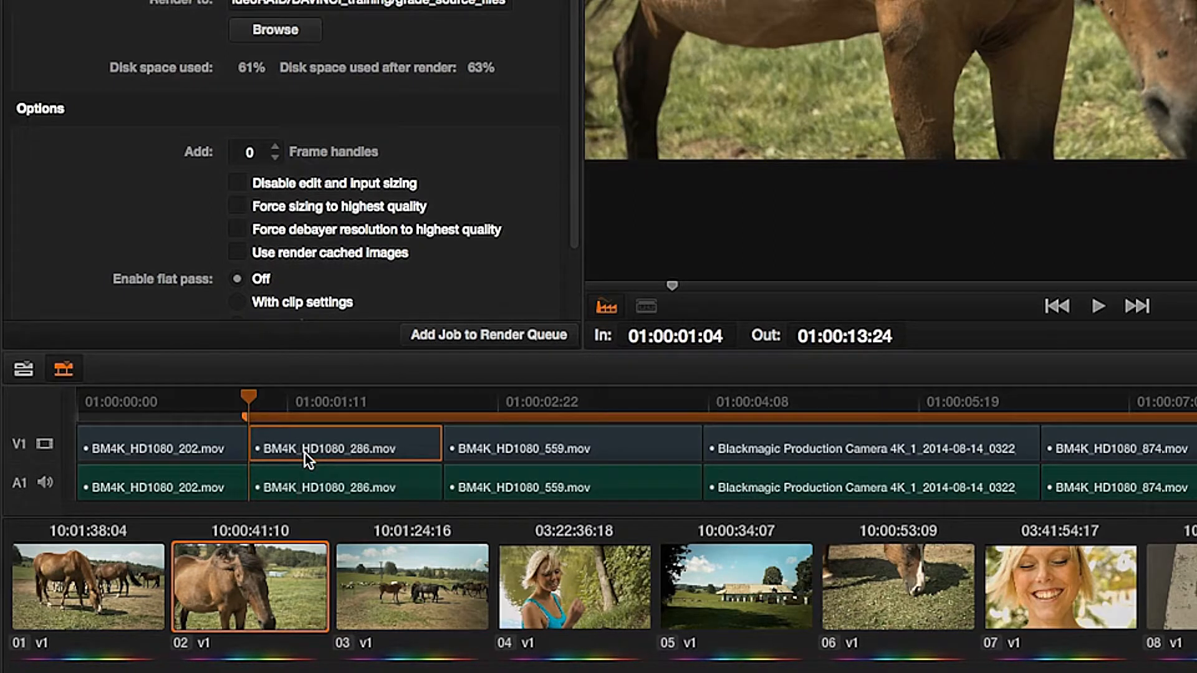
{"action": "left_click", "coordinate": [773, 450]}
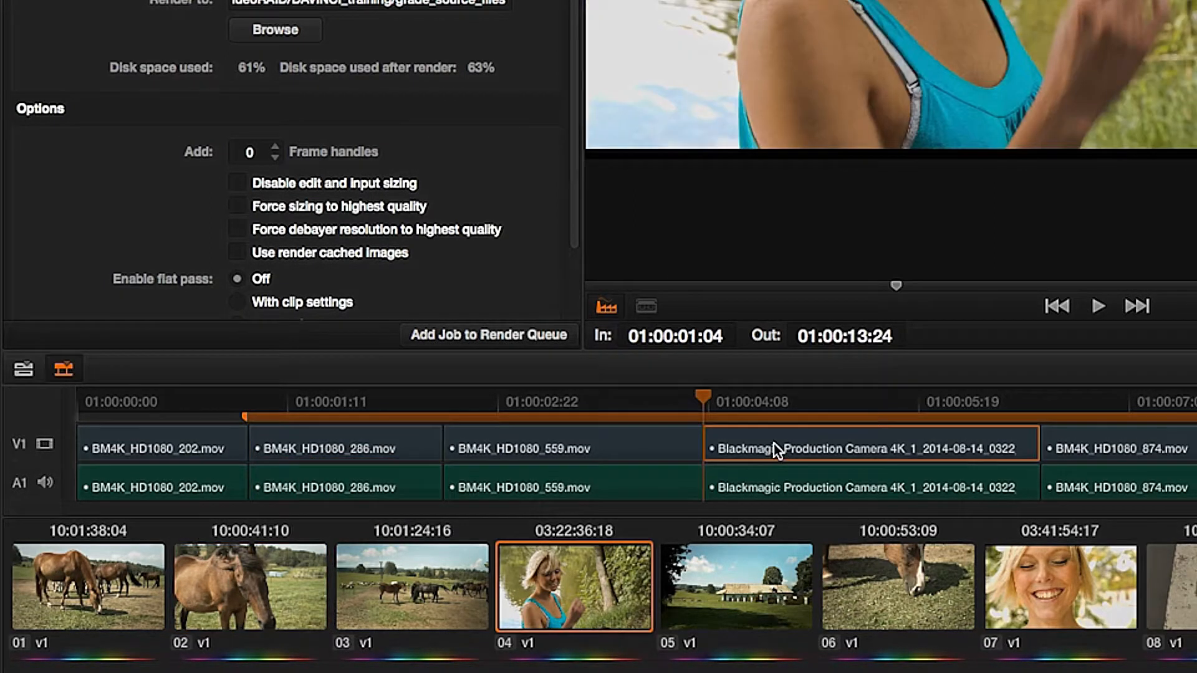
{"action": "right_click", "coordinate": [775, 447]}
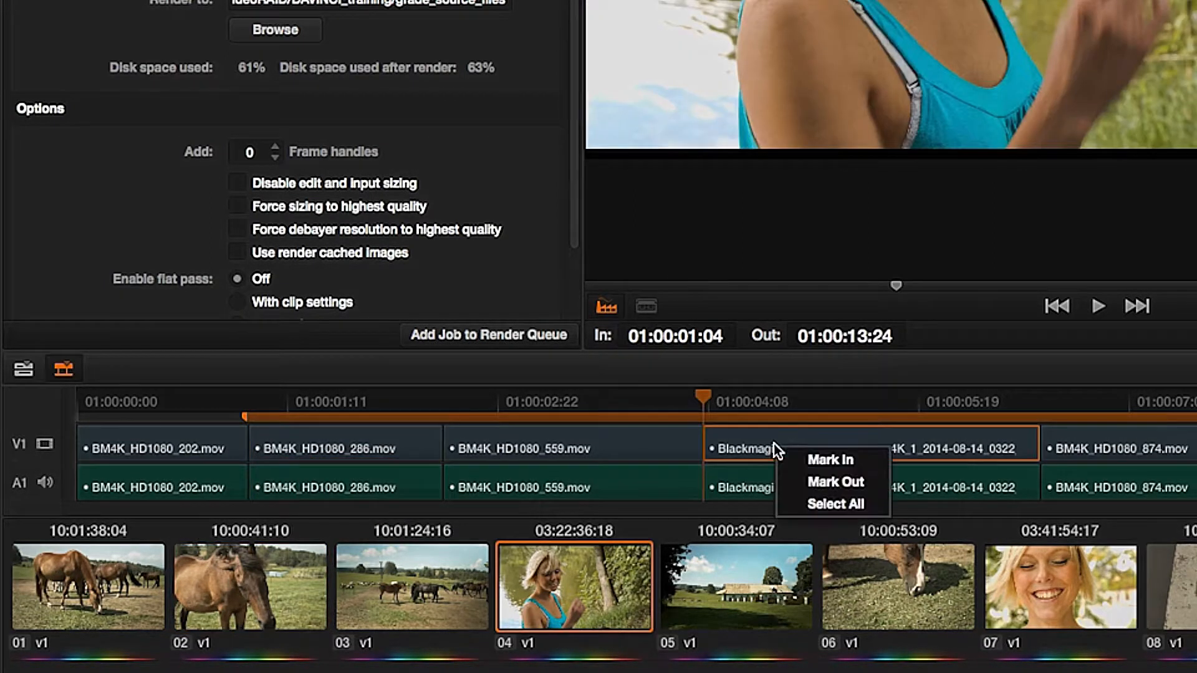
{"action": "left_click", "coordinate": [799, 488]}
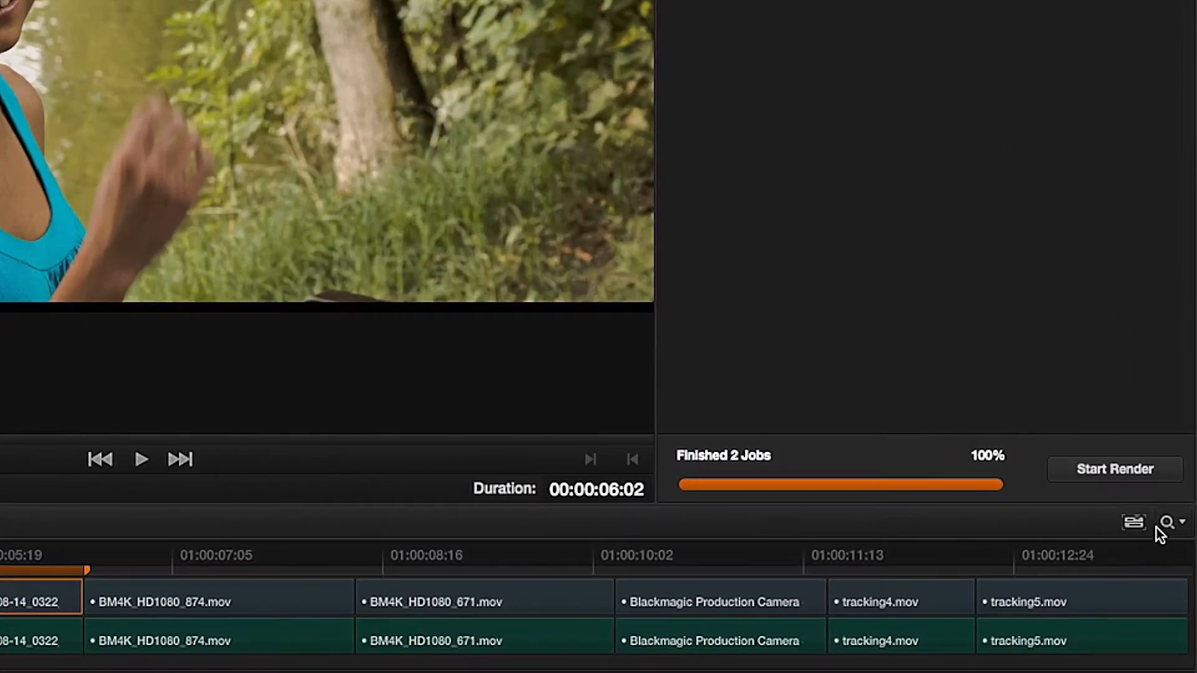
- Examine the timeline's clip filter options, including the time ranges for modified clips, and keep all clips shown
{"action": "left_click", "coordinate": [1129, 478]}
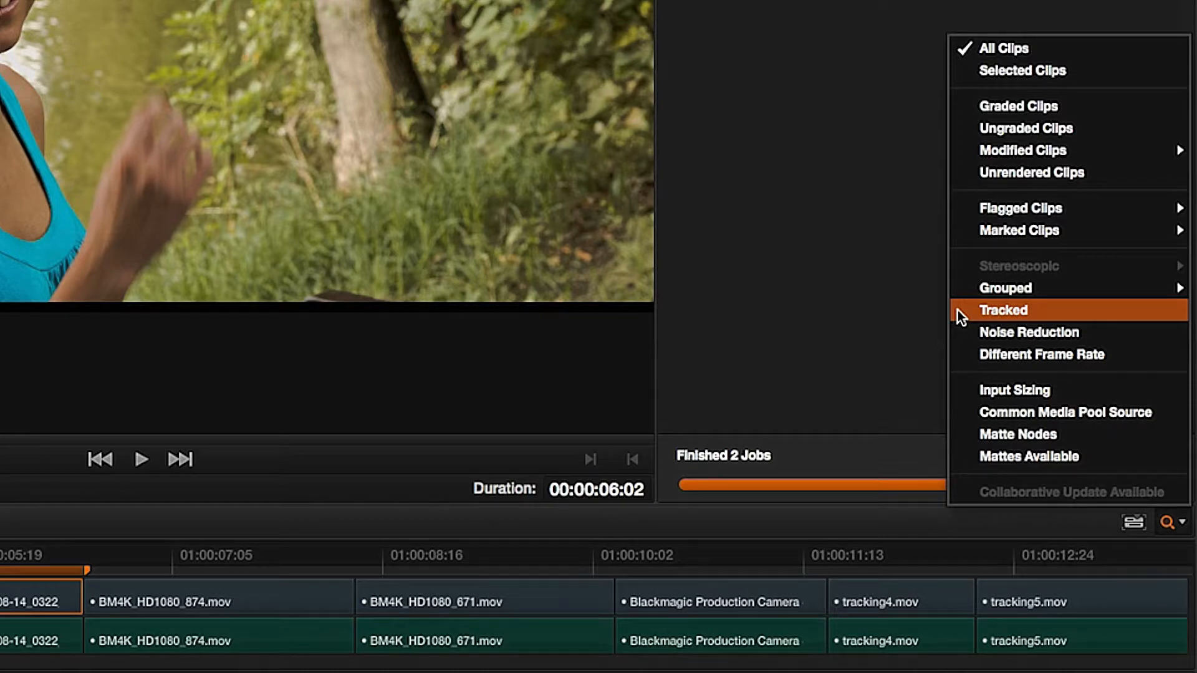
{"action": "mouse_move", "coordinate": [954, 151]}
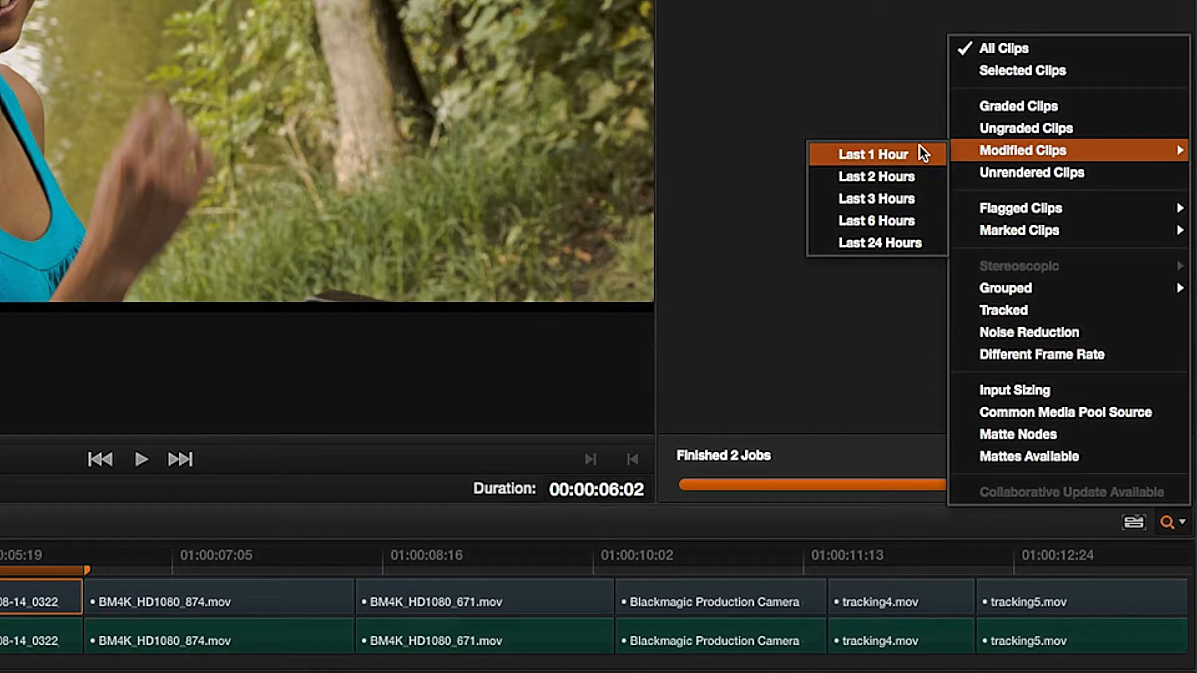
{"action": "left_click", "coordinate": [898, 114]}
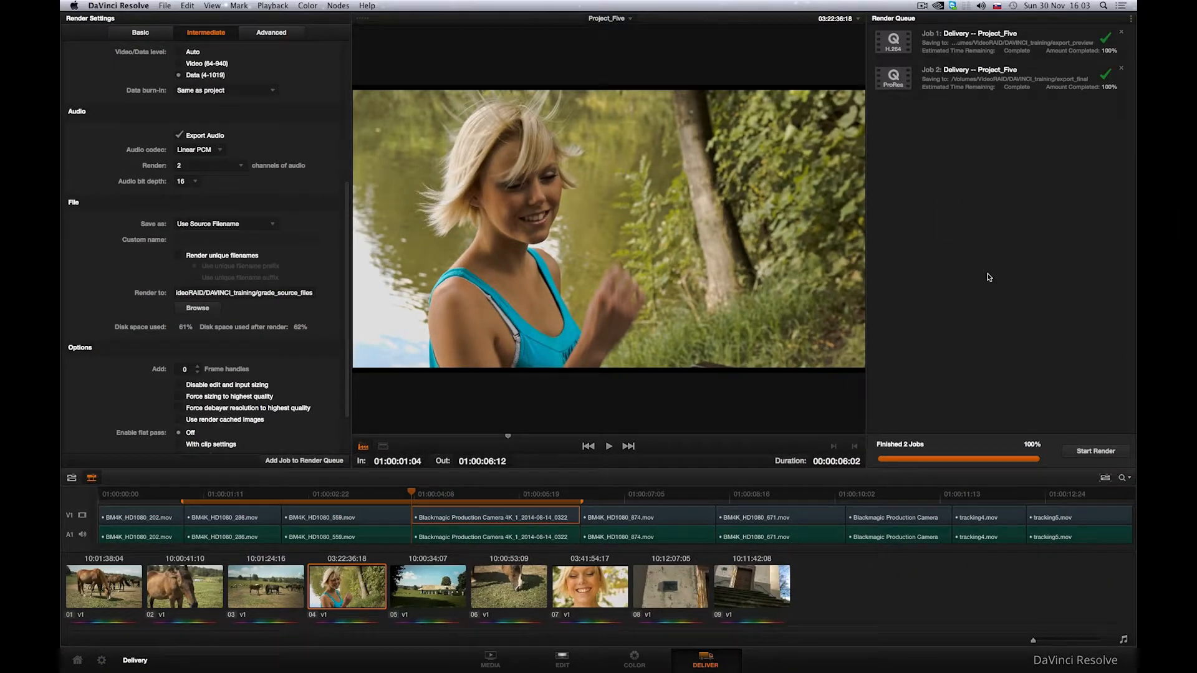
- Return to the Color page and flag clip 01, the grazing brown horse, blue
{"action": "left_click", "coordinate": [634, 664]}
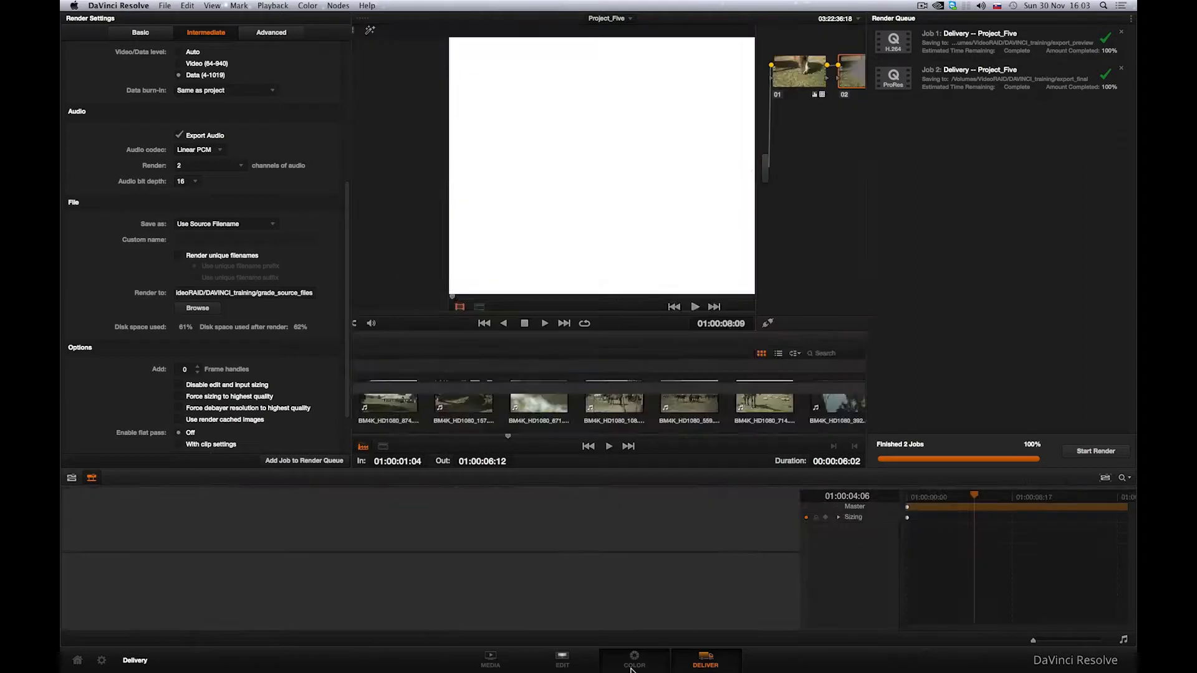
{"action": "left_click", "coordinate": [100, 427]}
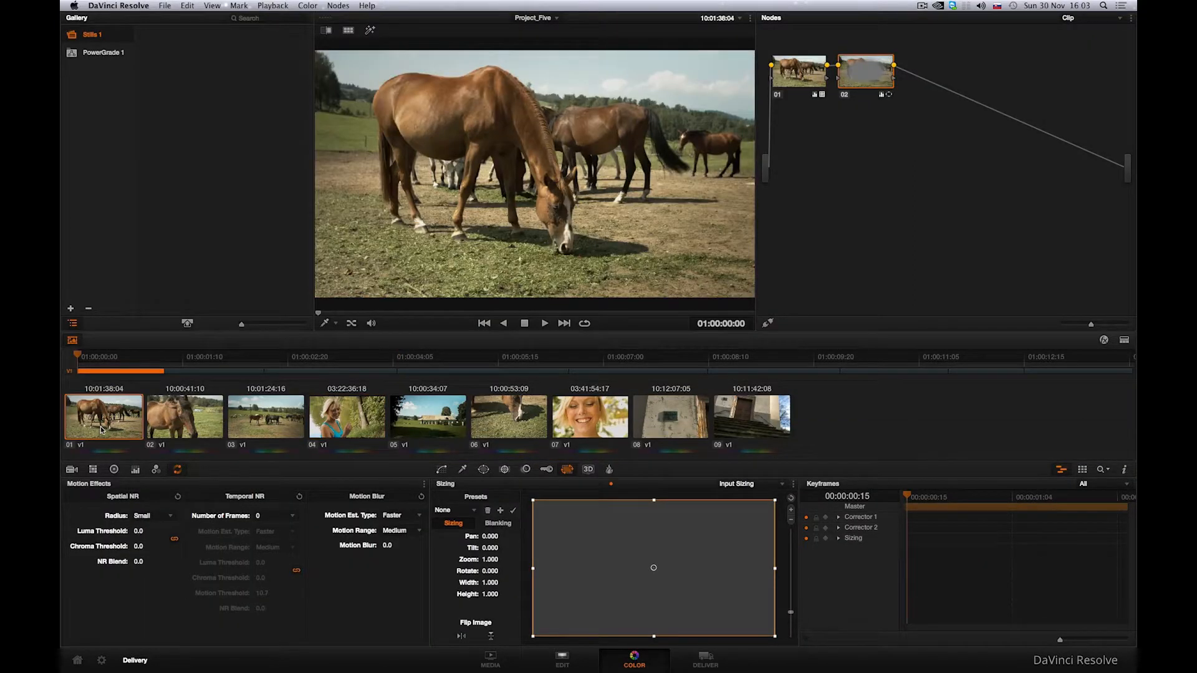
{"action": "right_click", "coordinate": [100, 450]}
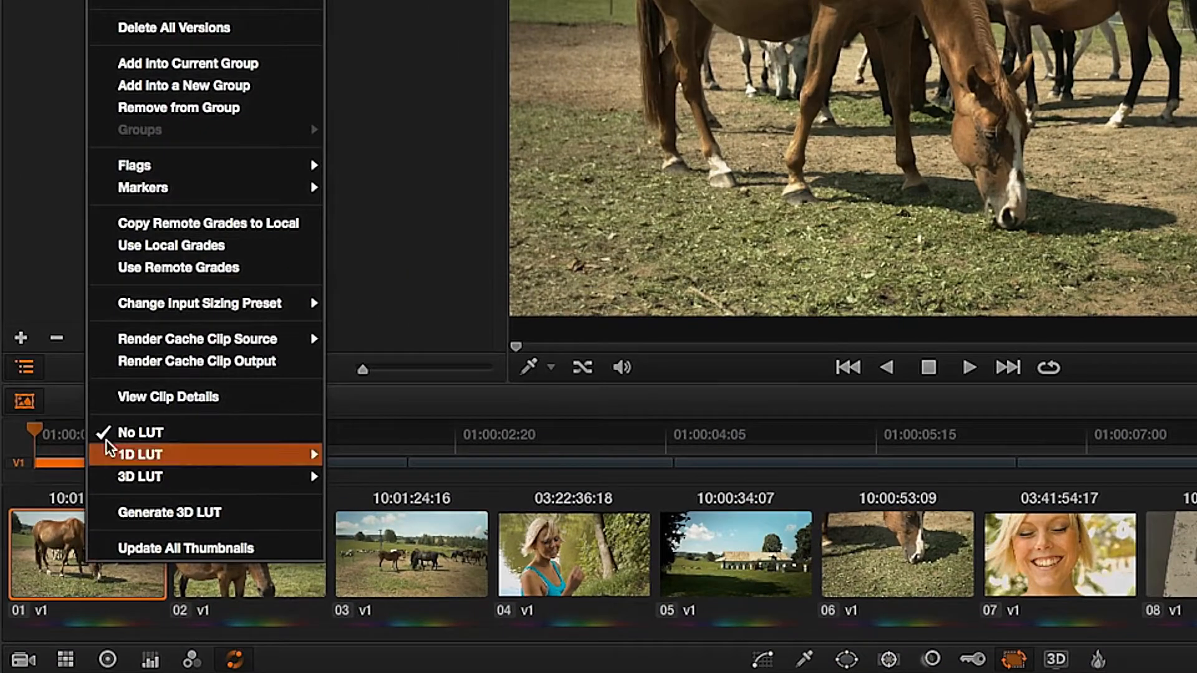
{"action": "mouse_move", "coordinate": [244, 173]}
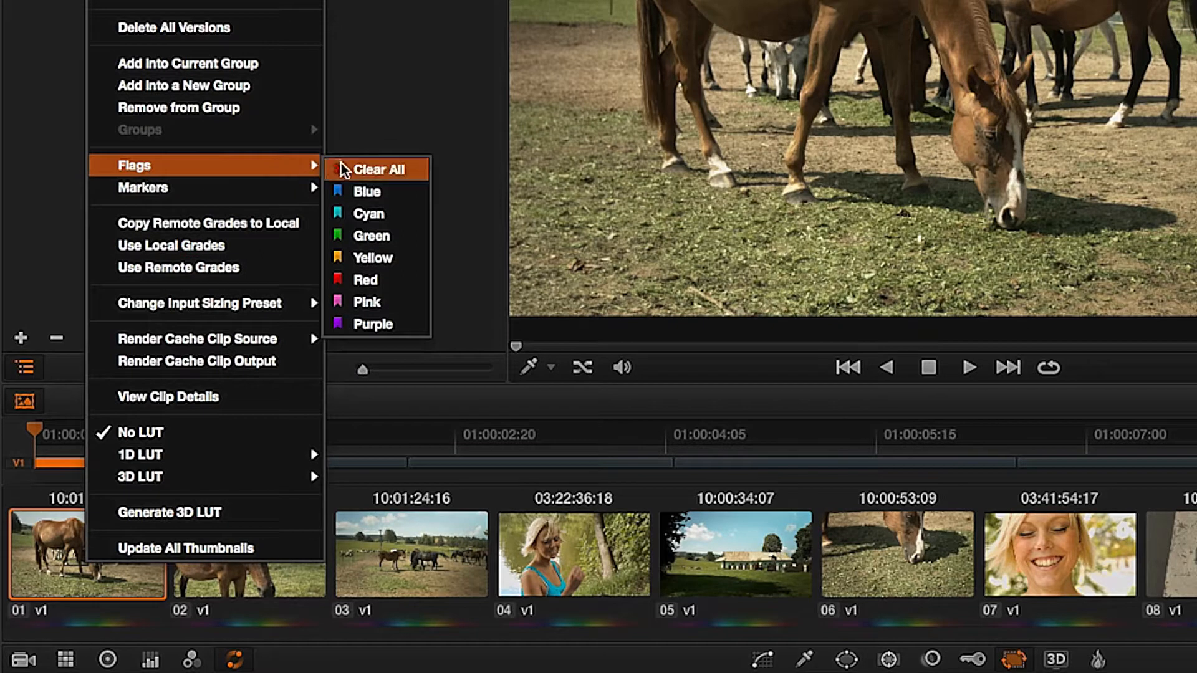
{"action": "left_click", "coordinate": [349, 193]}
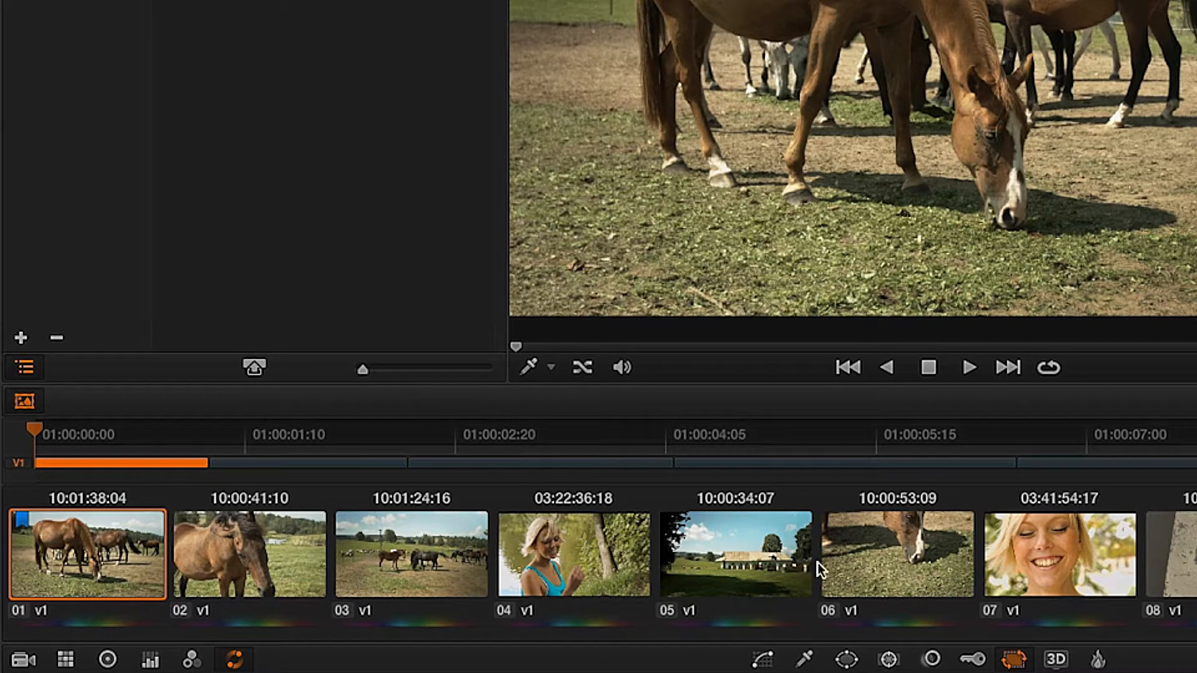
- Flag the other horse and landscape clips 02, 03, 05 and 06 blue together
{"action": "left_click", "coordinate": [248, 552]}
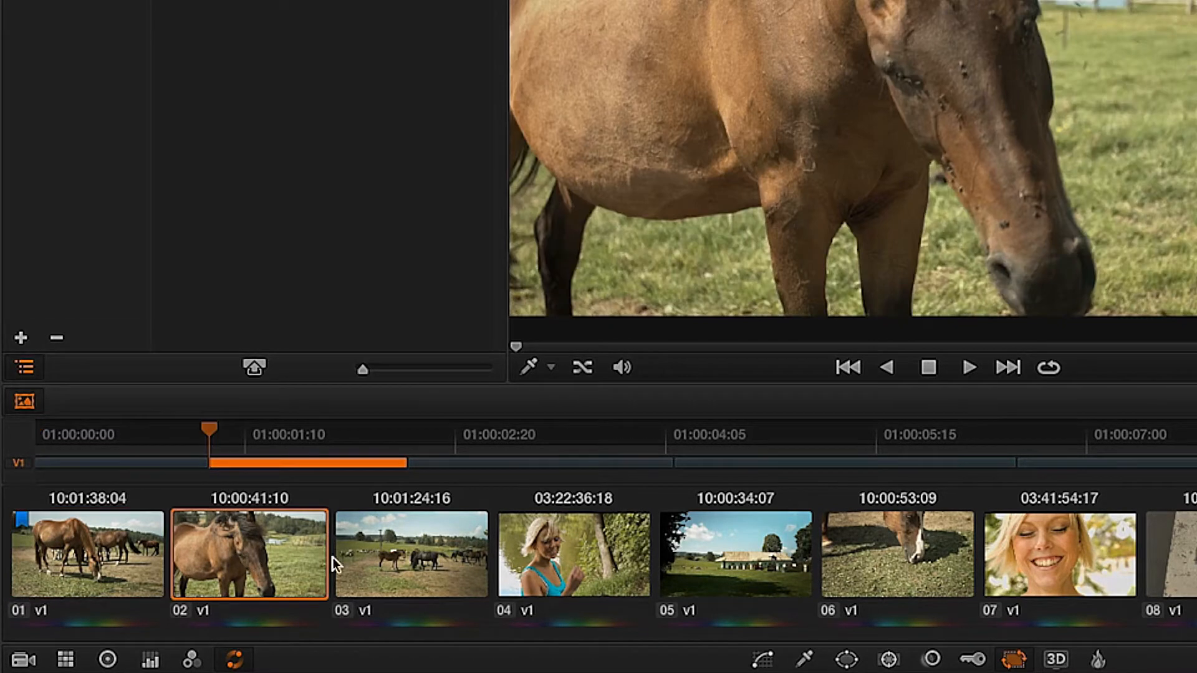
{"action": "left_click", "coordinate": [405, 561], "text": "super"}
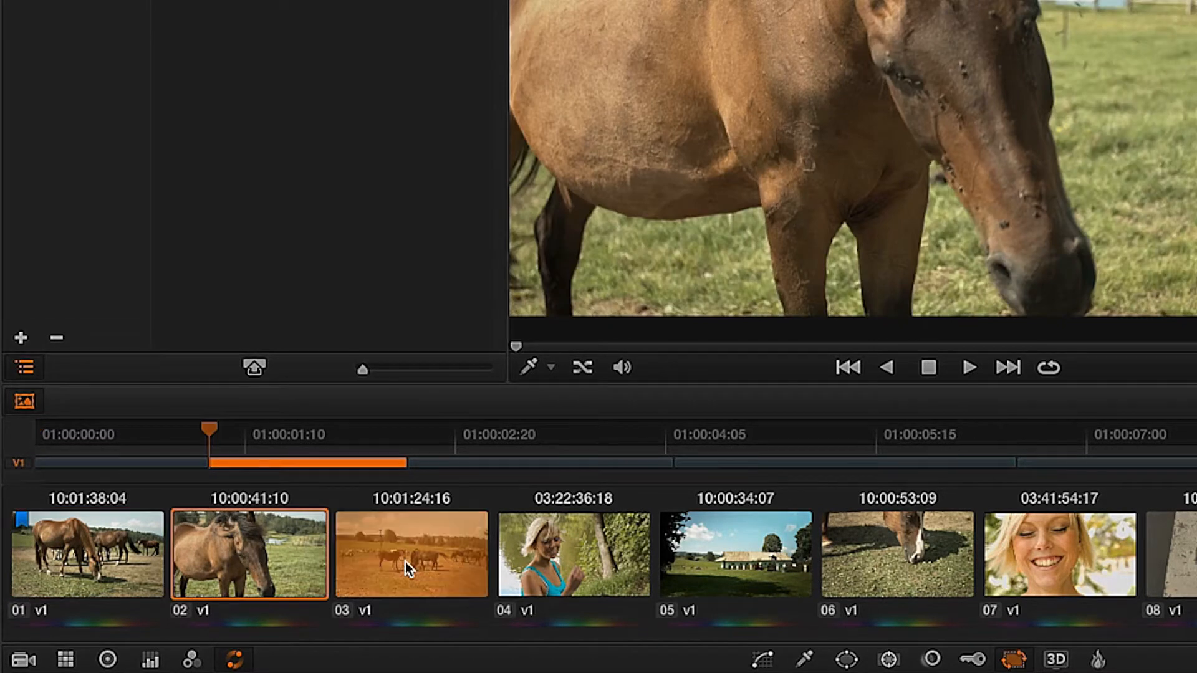
{"action": "left_click", "coordinate": [721, 573], "text": "super"}
{"action": "left_click", "coordinate": [894, 560], "text": "super"}
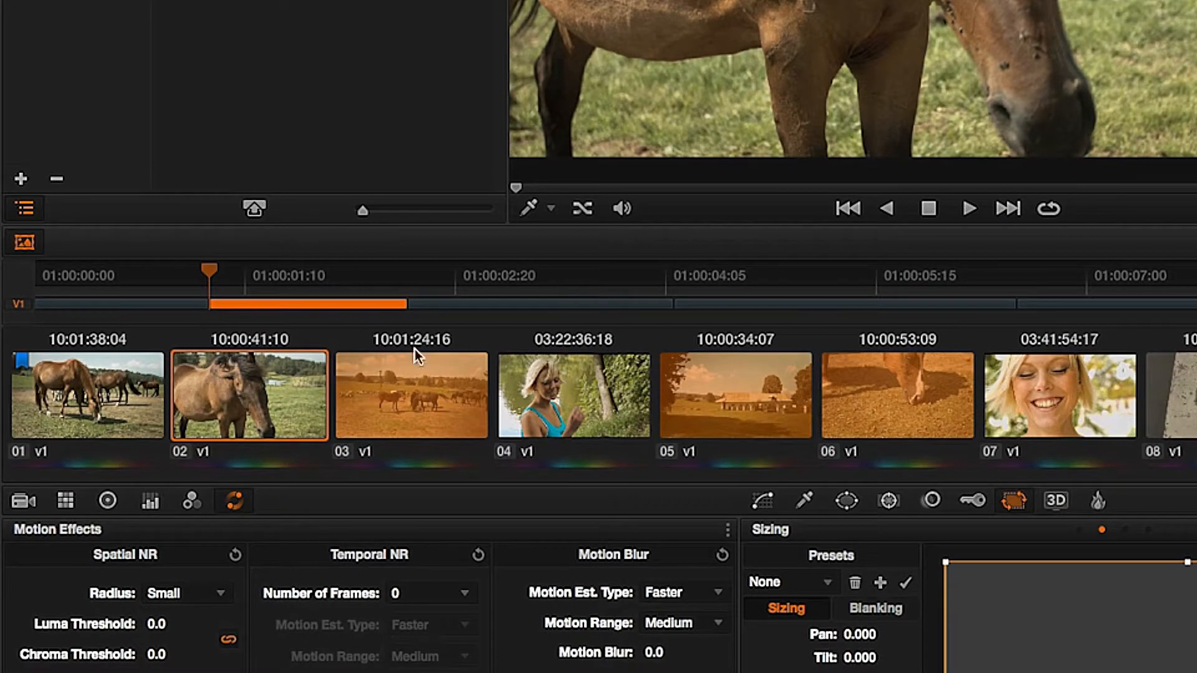
{"action": "right_click", "coordinate": [258, 372]}
{"action": "mouse_move", "coordinate": [479, 499]}
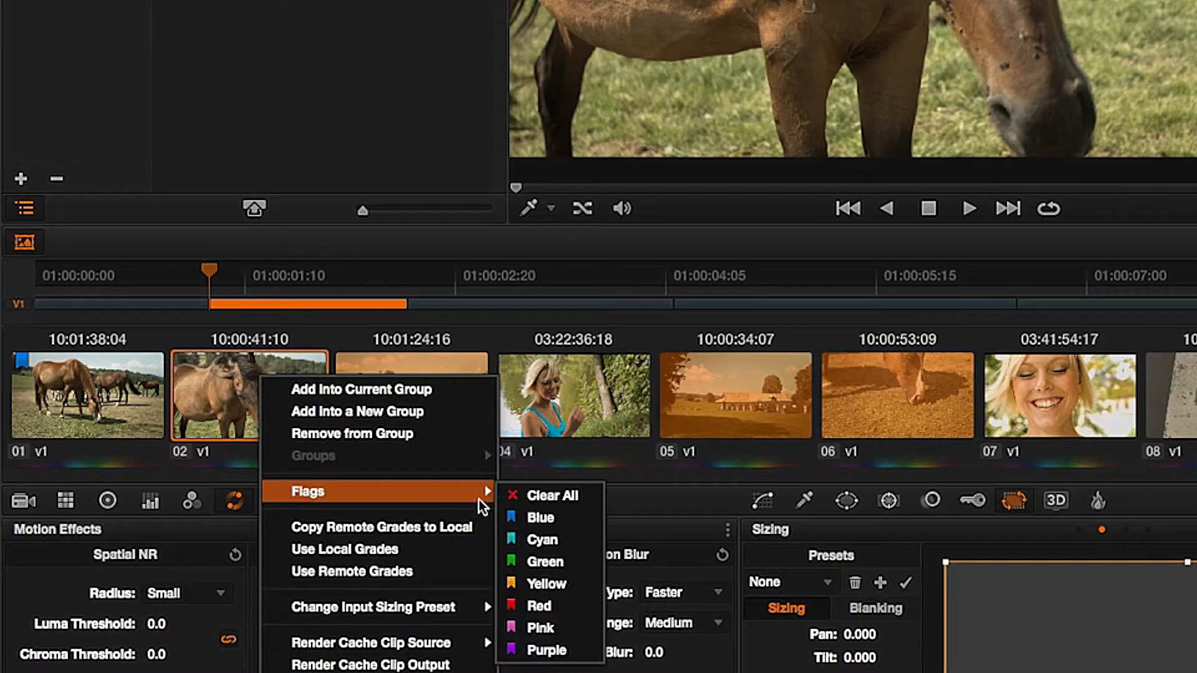
{"action": "left_click", "coordinate": [533, 517]}
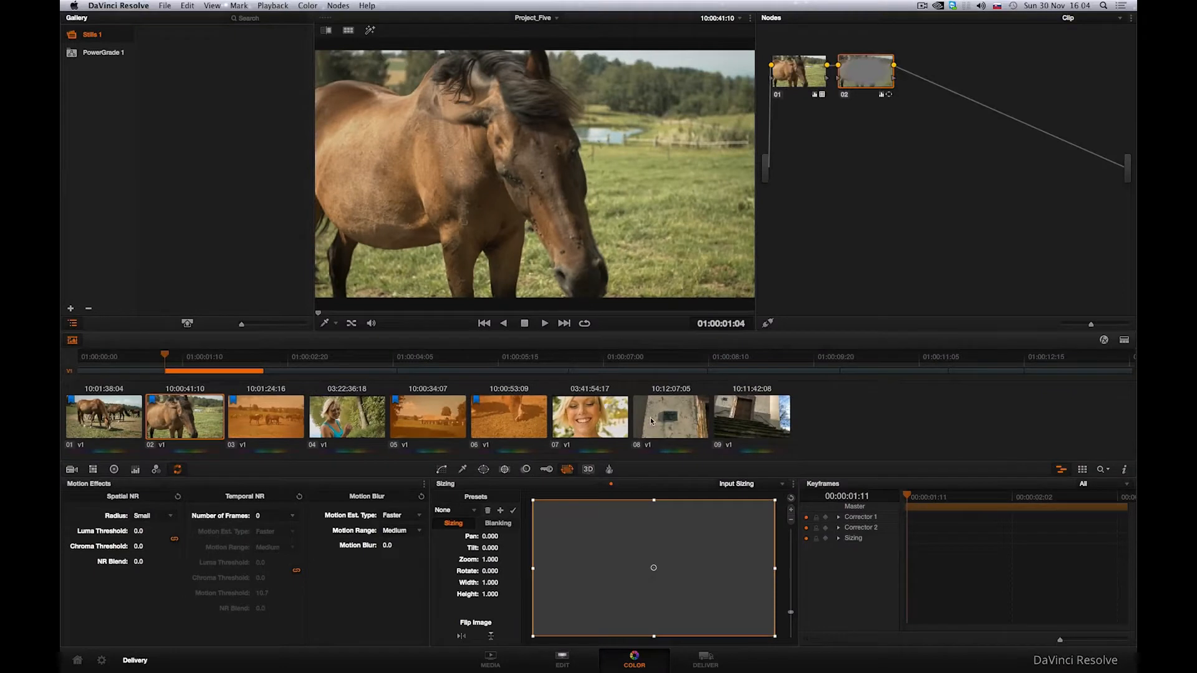
- Flag the two building clips, 08 and 09, red together
{"action": "left_click", "coordinate": [701, 424]}
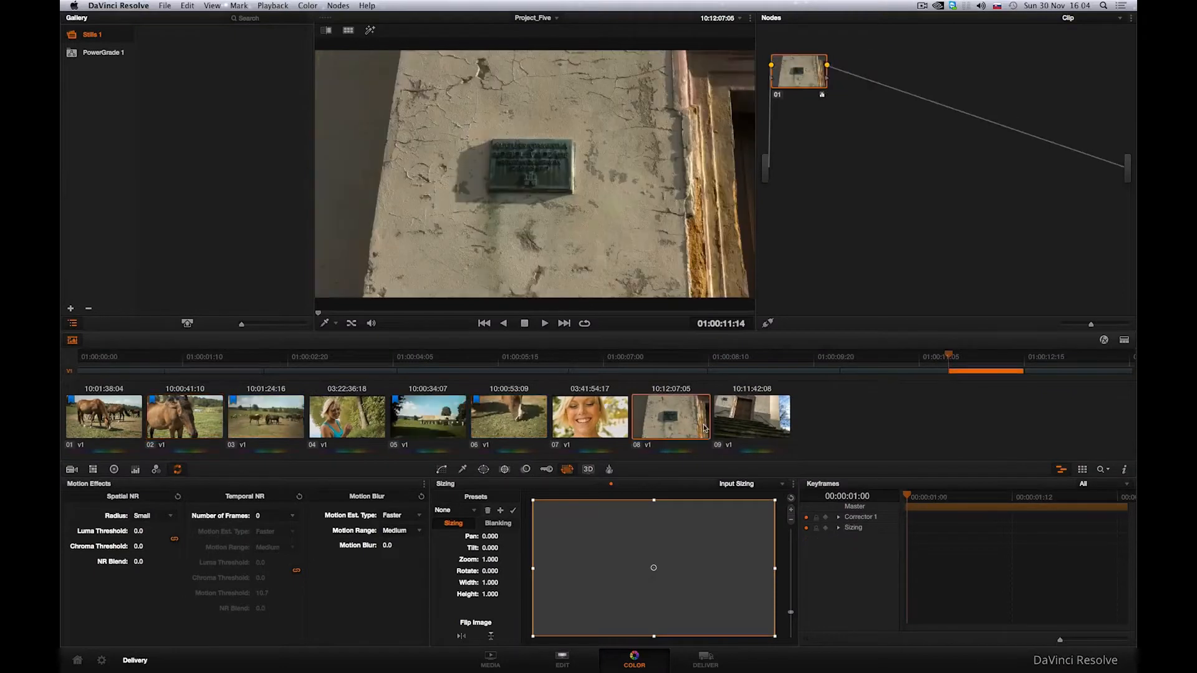
{"action": "left_click", "coordinate": [743, 428], "text": "super"}
{"action": "right_click", "coordinate": [661, 415]}
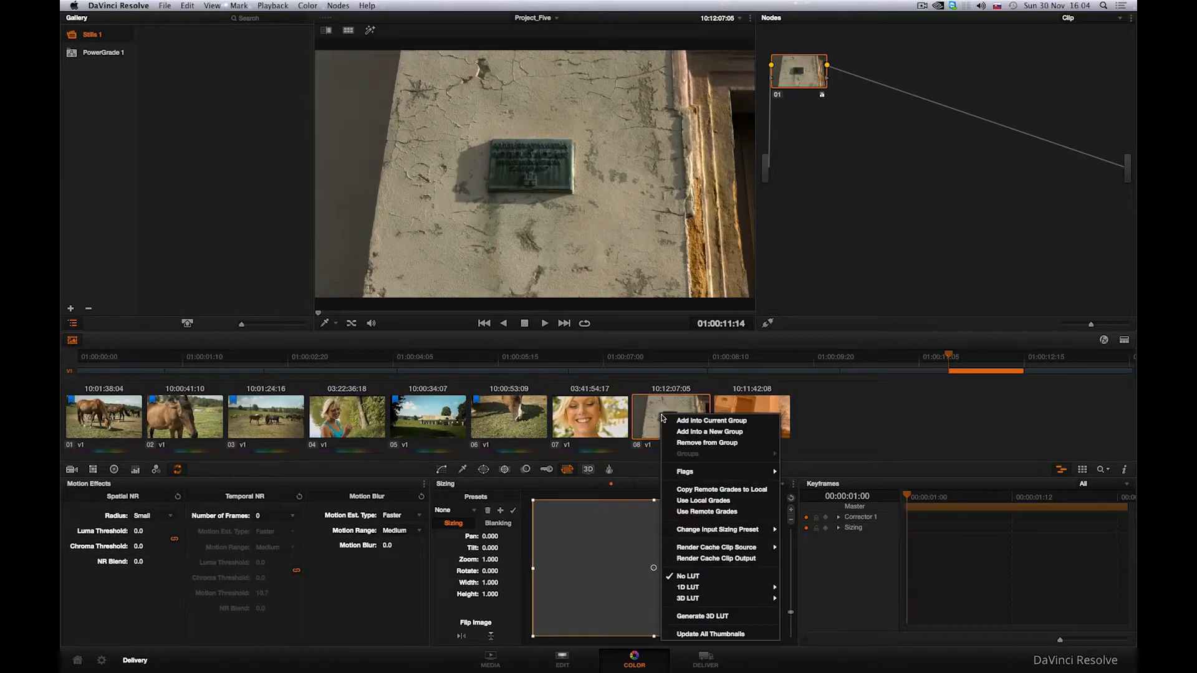
{"action": "mouse_move", "coordinate": [675, 473]}
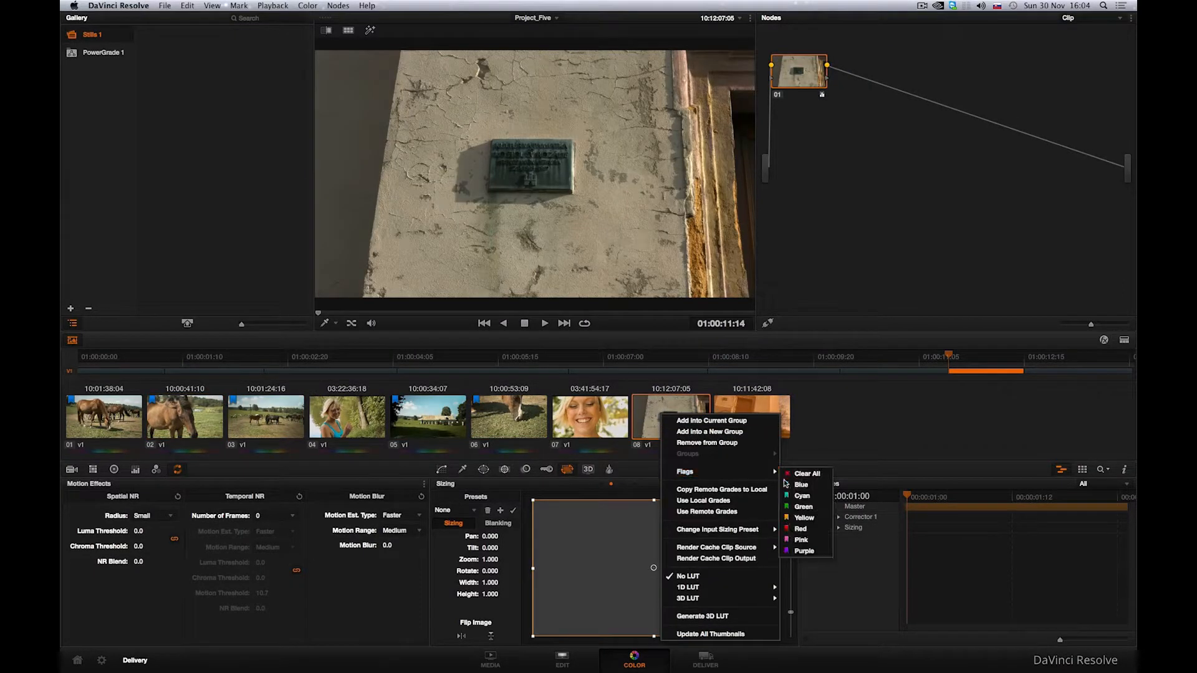
{"action": "left_click", "coordinate": [800, 529]}
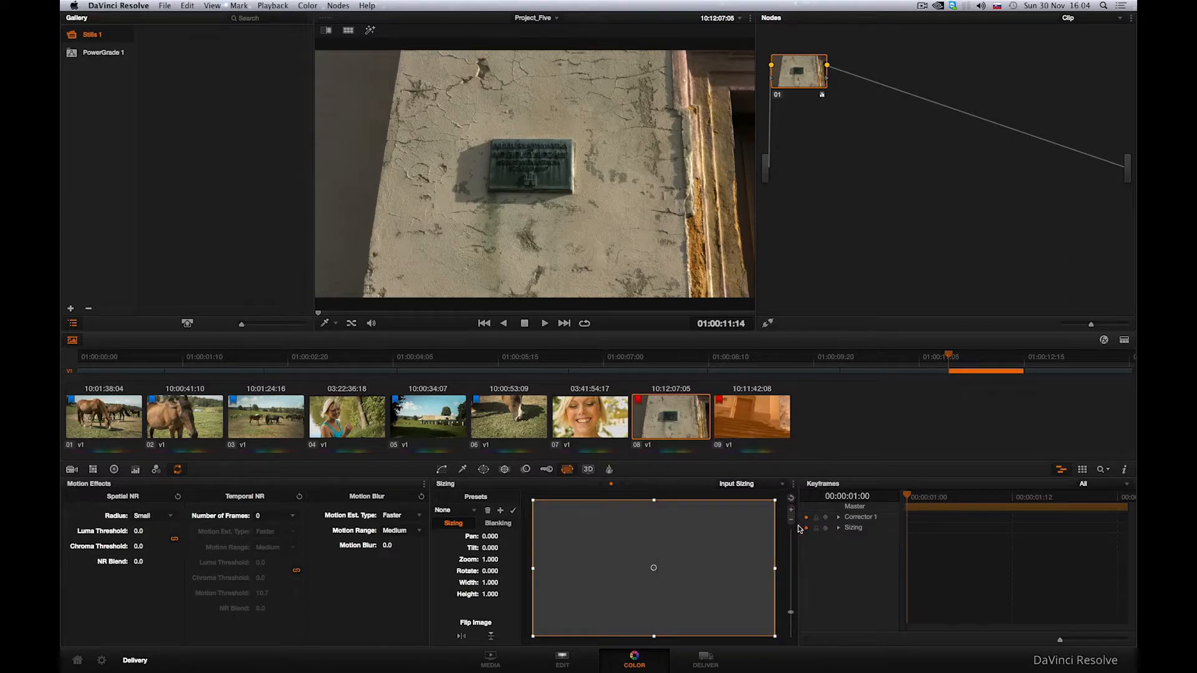
- Flag the two clips of the blonde woman, 04 and 07, green together
{"action": "left_click", "coordinate": [347, 427]}
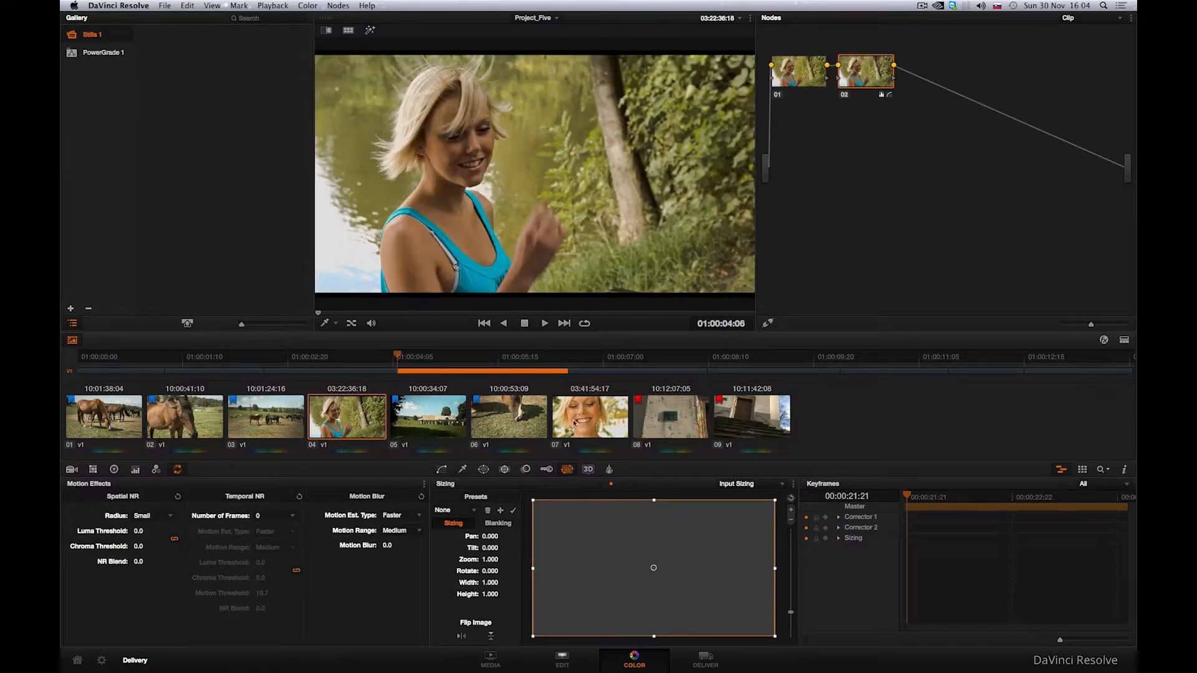
{"action": "right_click", "coordinate": [370, 409]}
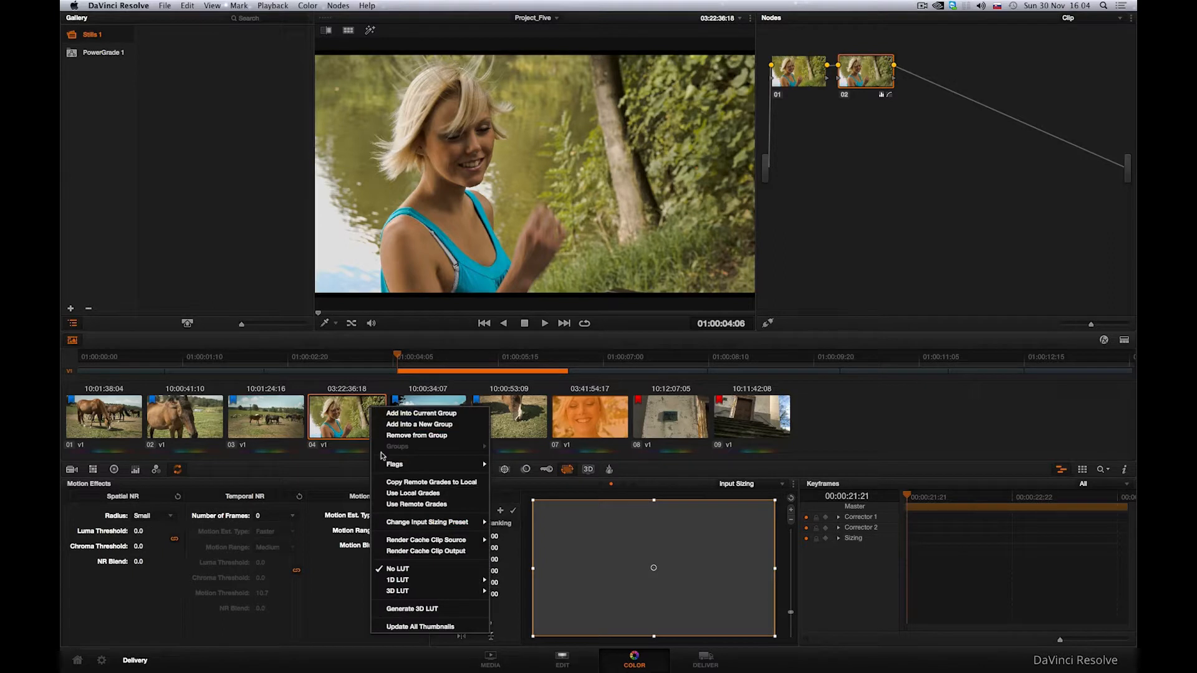
{"action": "left_click", "coordinate": [522, 497]}
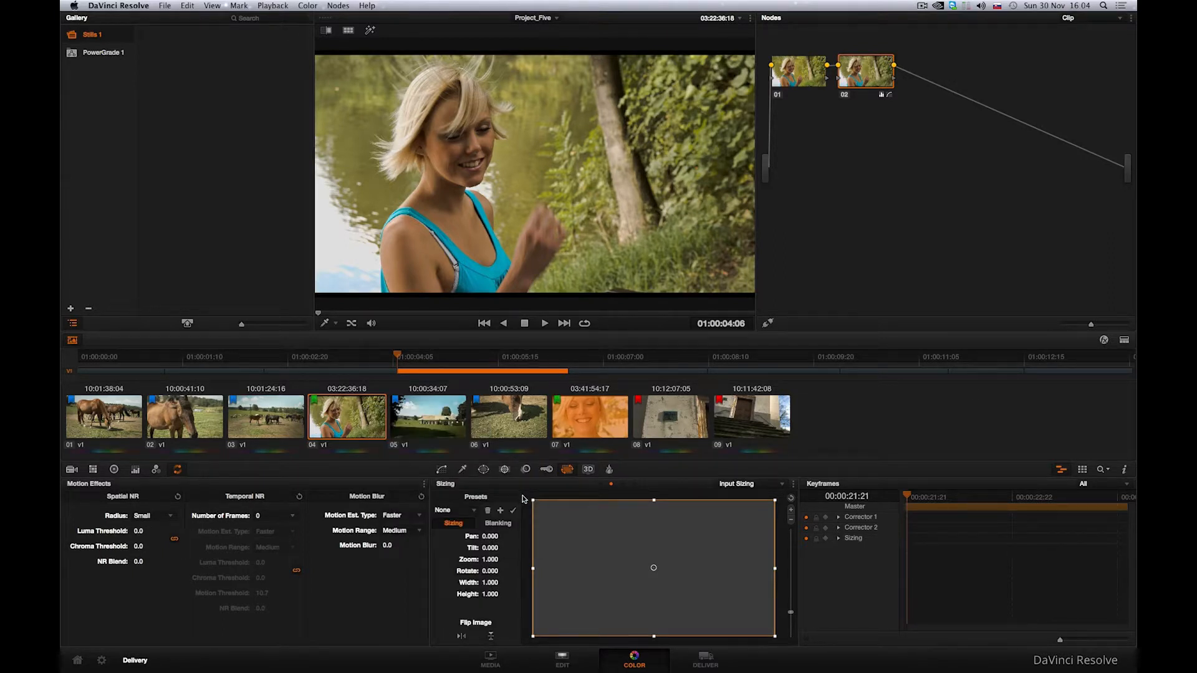
- On the Deliver page, filter the timeline to show only clips with a blue or red flag
{"action": "left_click", "coordinate": [707, 662]}
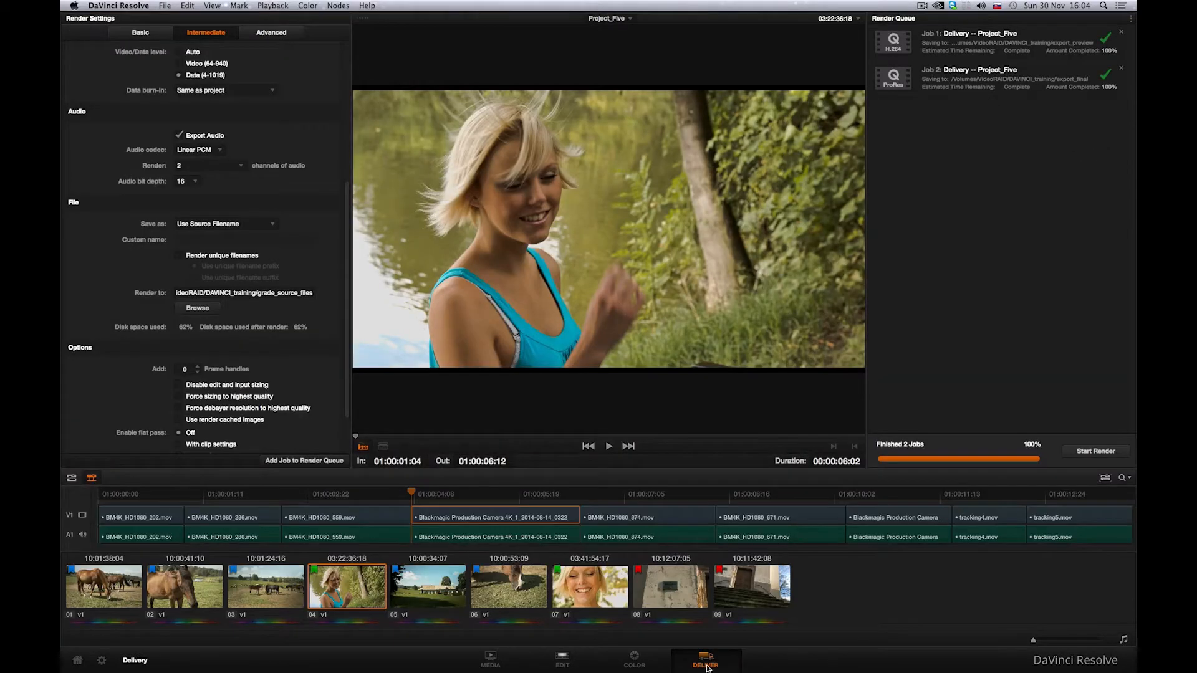
{"action": "left_click", "coordinate": [1122, 477]}
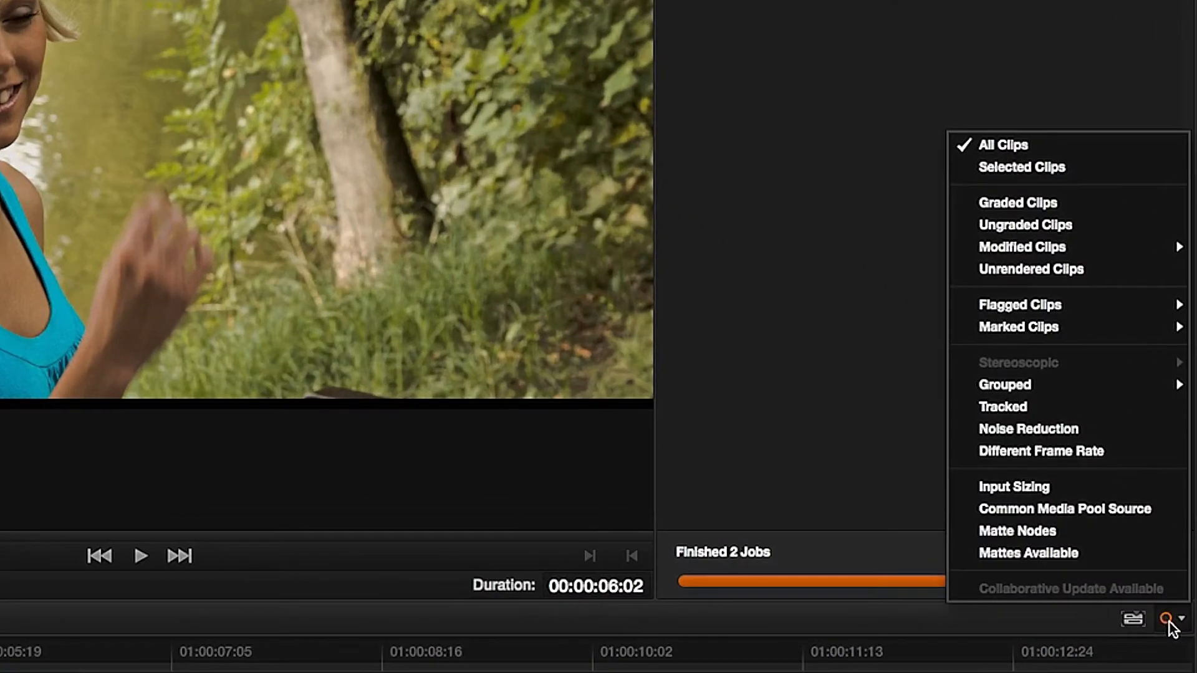
{"action": "mouse_move", "coordinate": [1071, 308]}
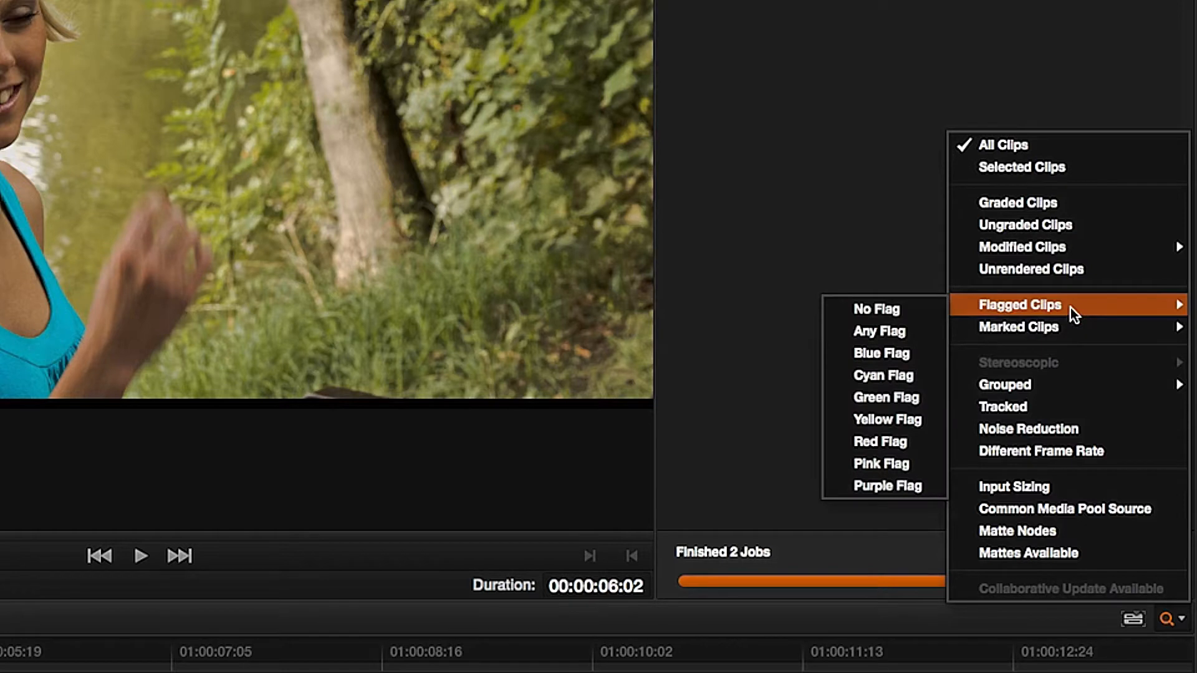
{"action": "left_click", "coordinate": [873, 351]}
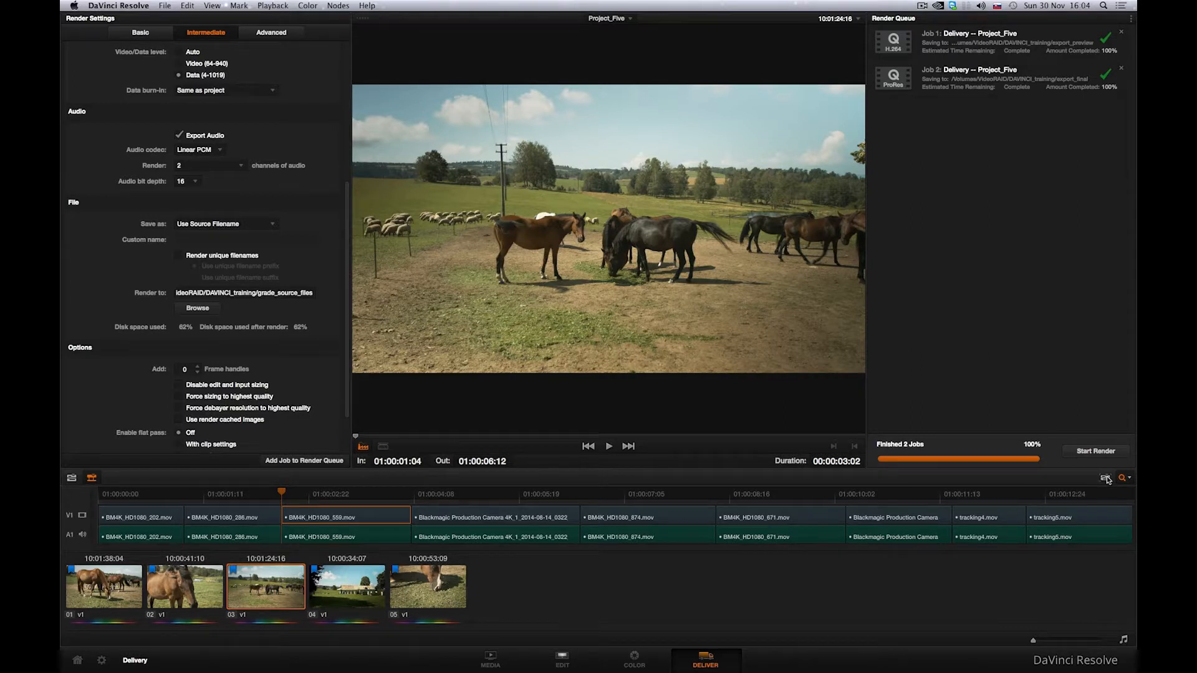
{"action": "left_click", "coordinate": [1131, 479]}
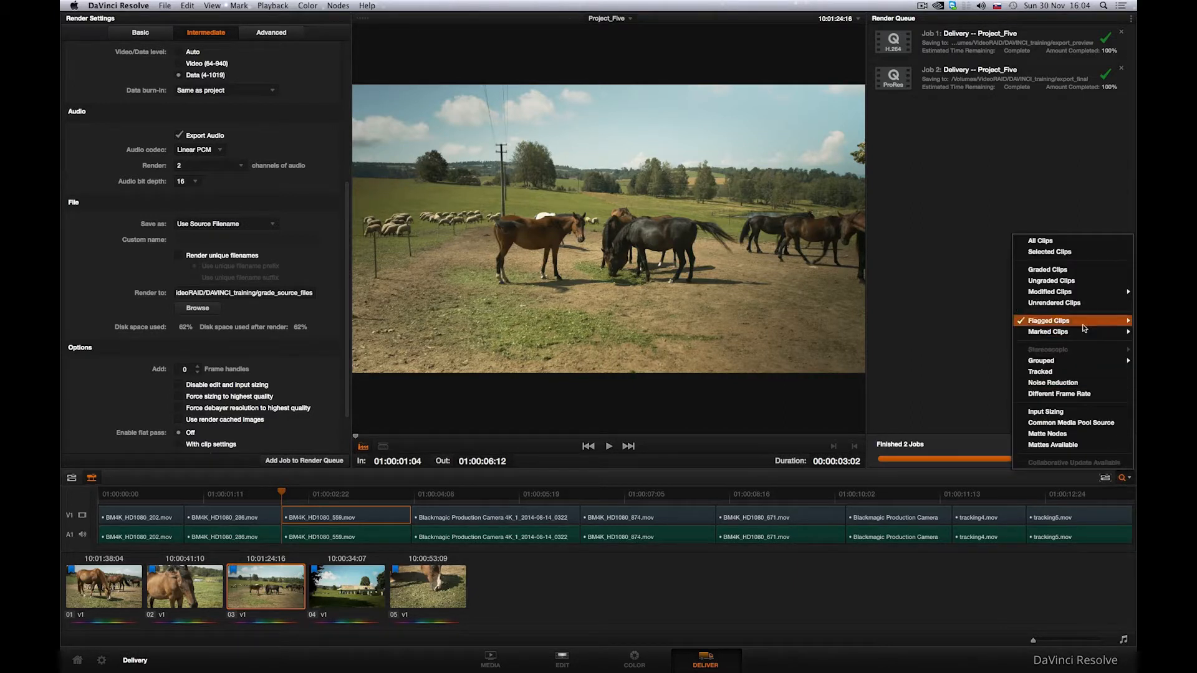
{"action": "mouse_move", "coordinate": [1083, 325]}
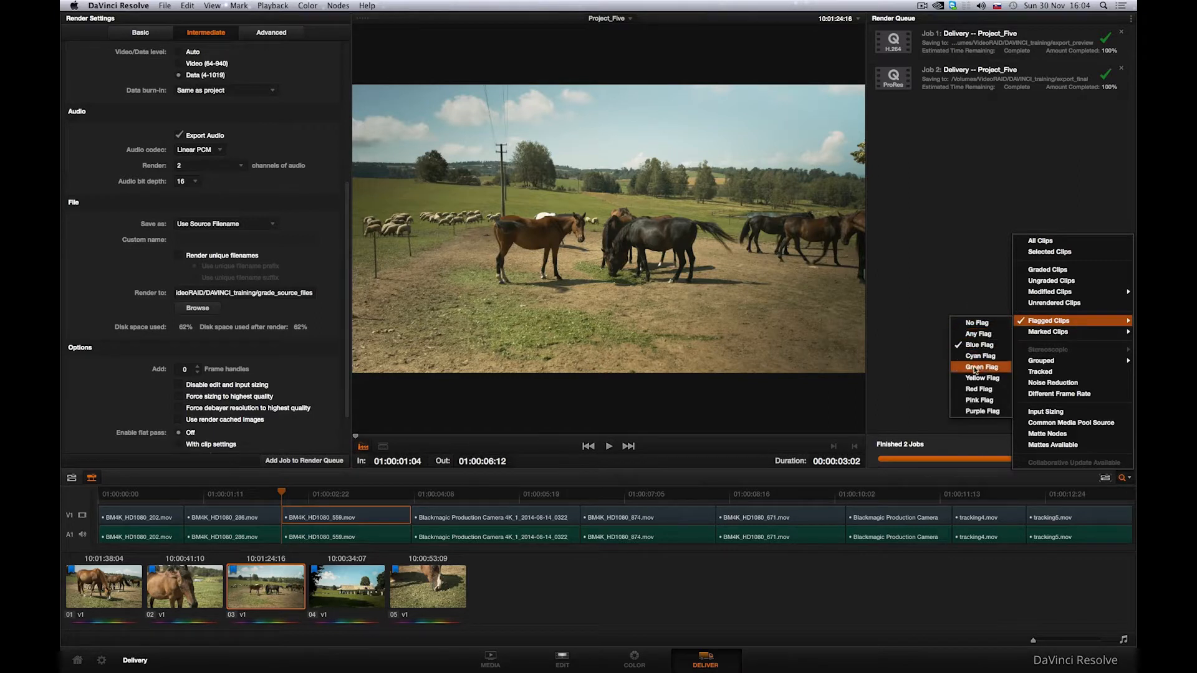
{"action": "left_click", "coordinate": [977, 389]}
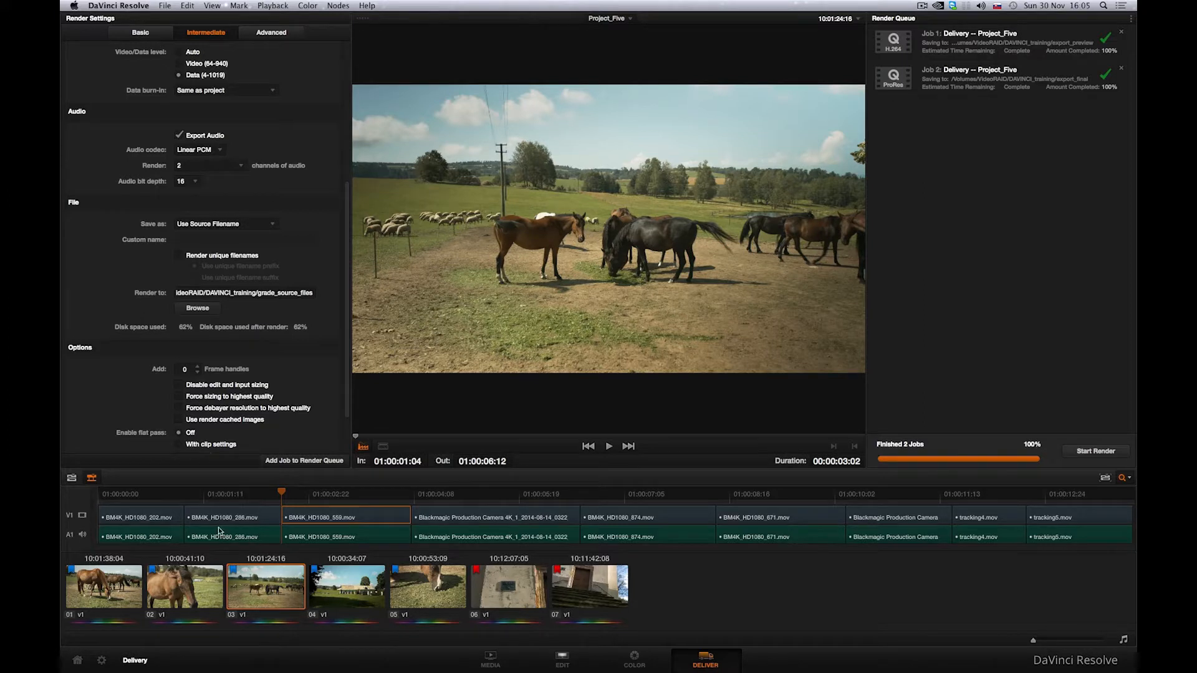
- Set the render range to the whole timeline and add the filtered clips as a job to the render queue
{"action": "right_click", "coordinate": [199, 507]}
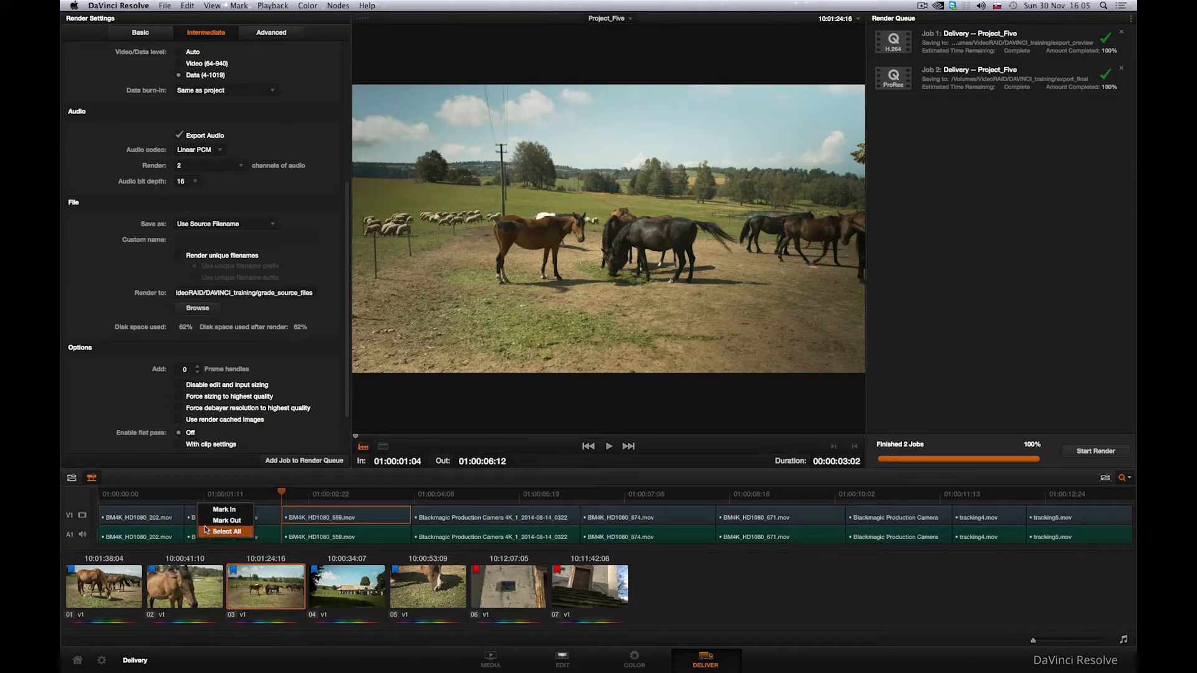
{"action": "left_click", "coordinate": [205, 531]}
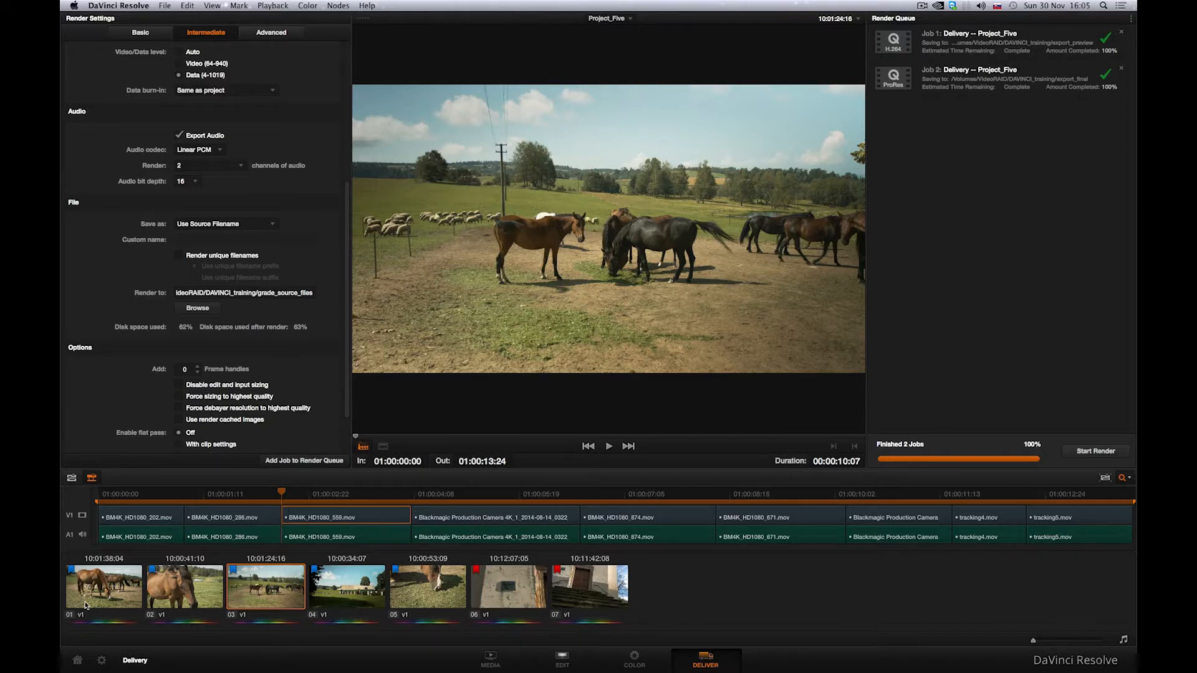
{"action": "left_click", "coordinate": [292, 462]}
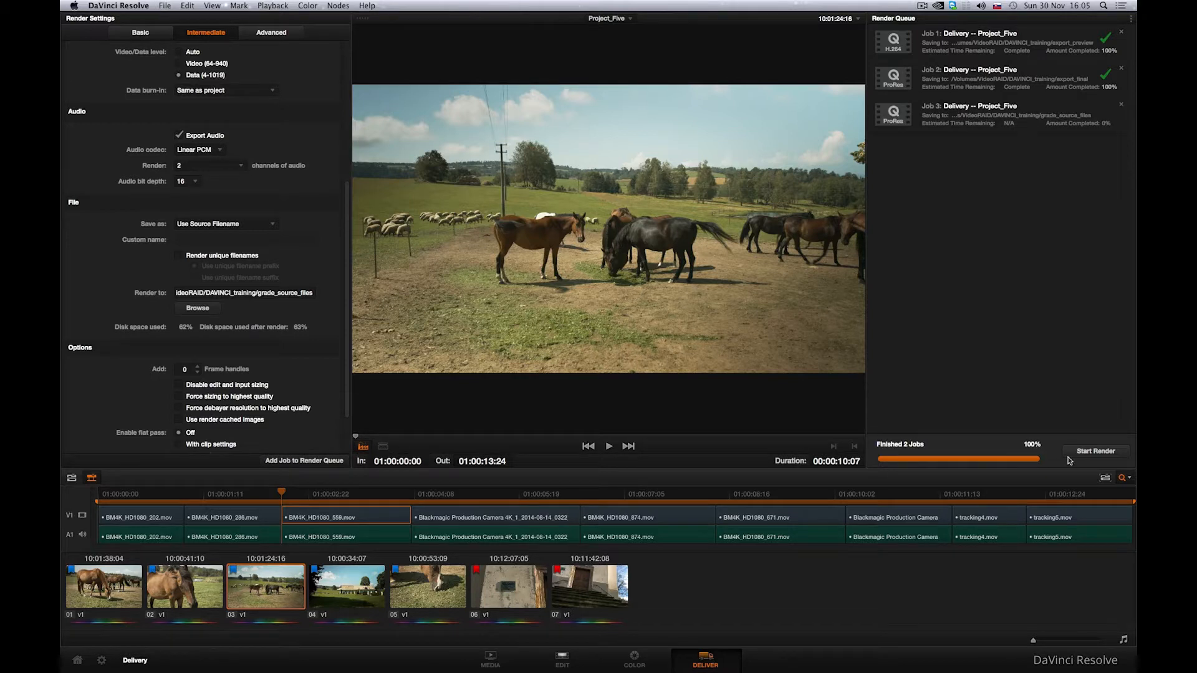
- Start rendering the new source-clip job without re-rendering the two finished jobs
{"action": "left_click", "coordinate": [1094, 454]}
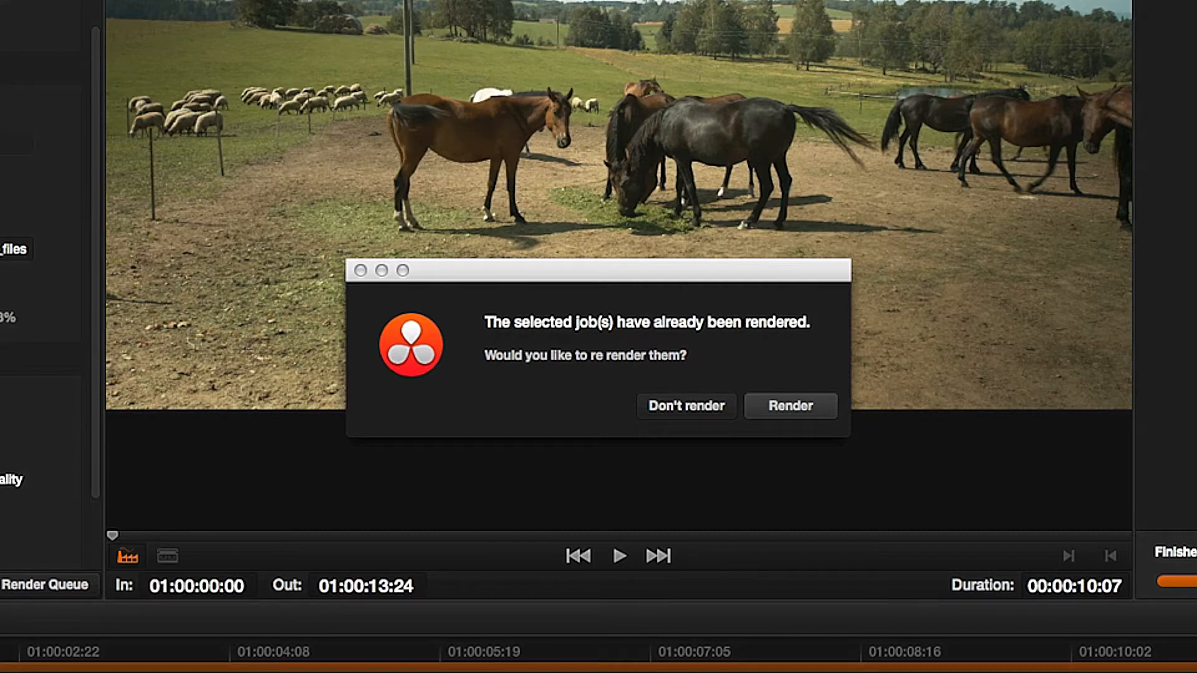
{"action": "left_click", "coordinate": [691, 407]}
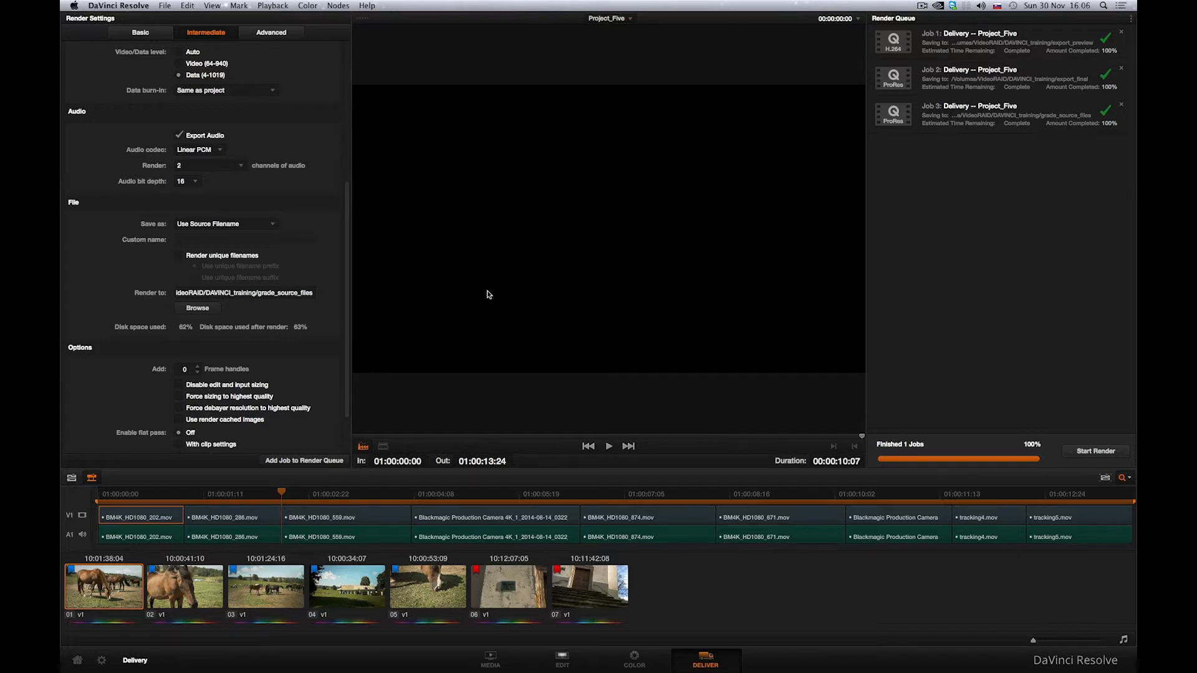
- Hide DaVinci Resolve and expand the grade_source_files folder in Finder to check the rendered clips
{"action": "left_click", "coordinate": [106, 6]}
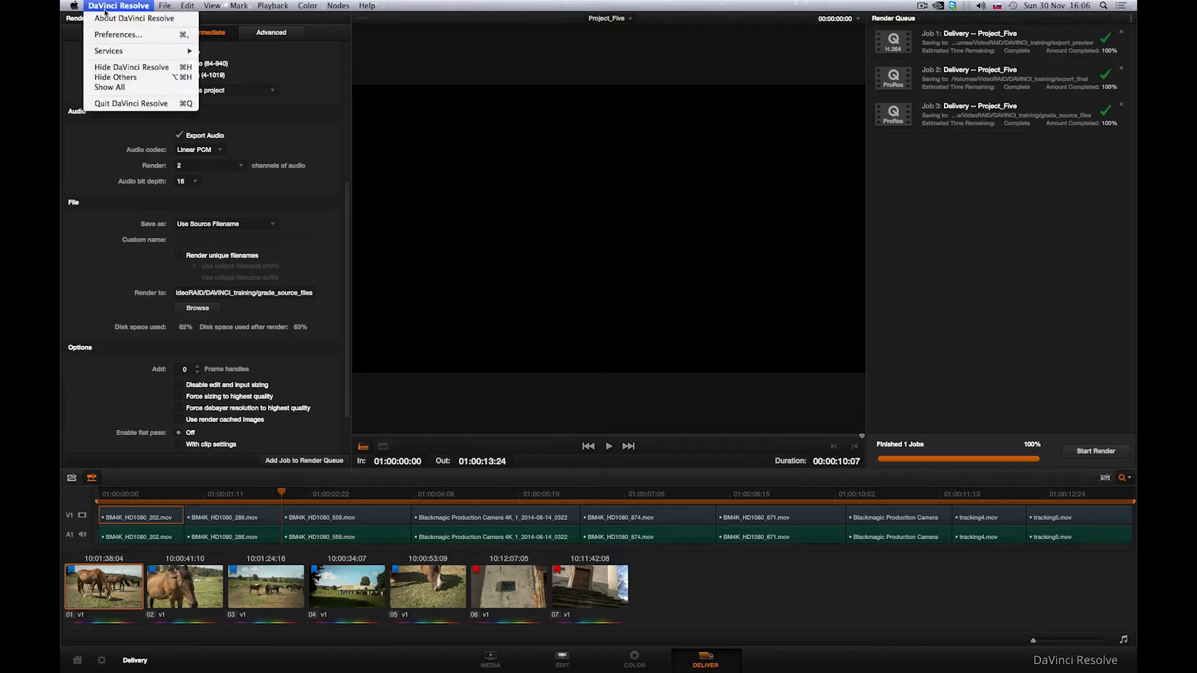
{"action": "left_click", "coordinate": [107, 67]}
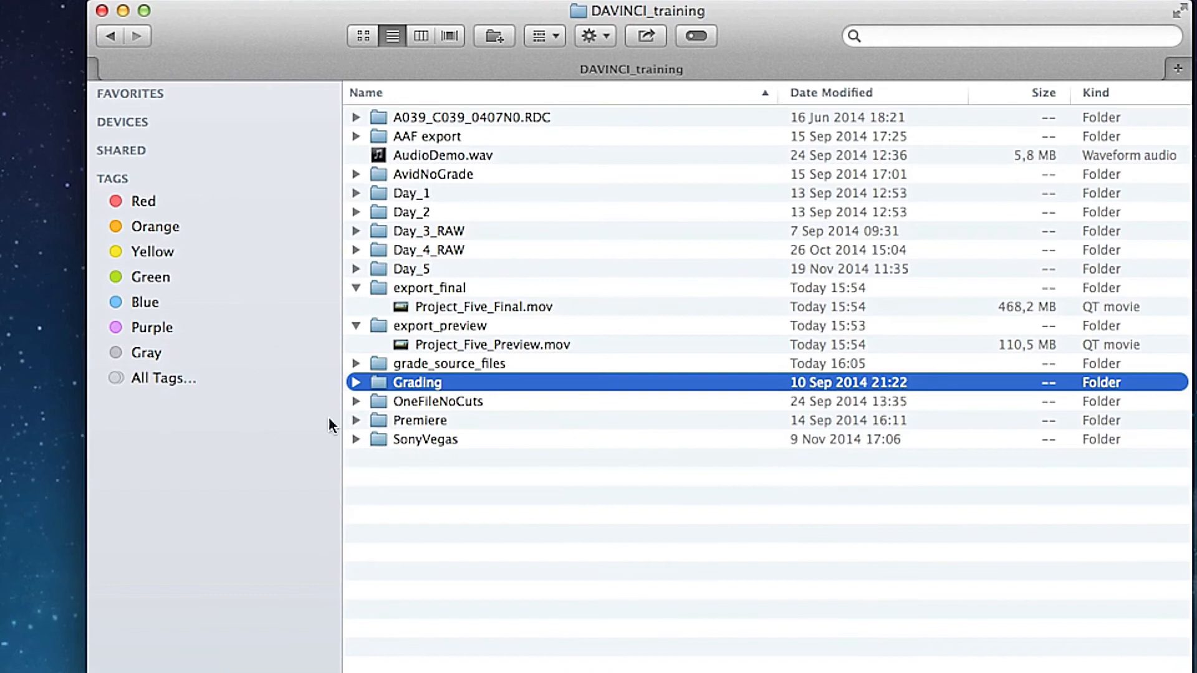
{"action": "left_click", "coordinate": [356, 363]}
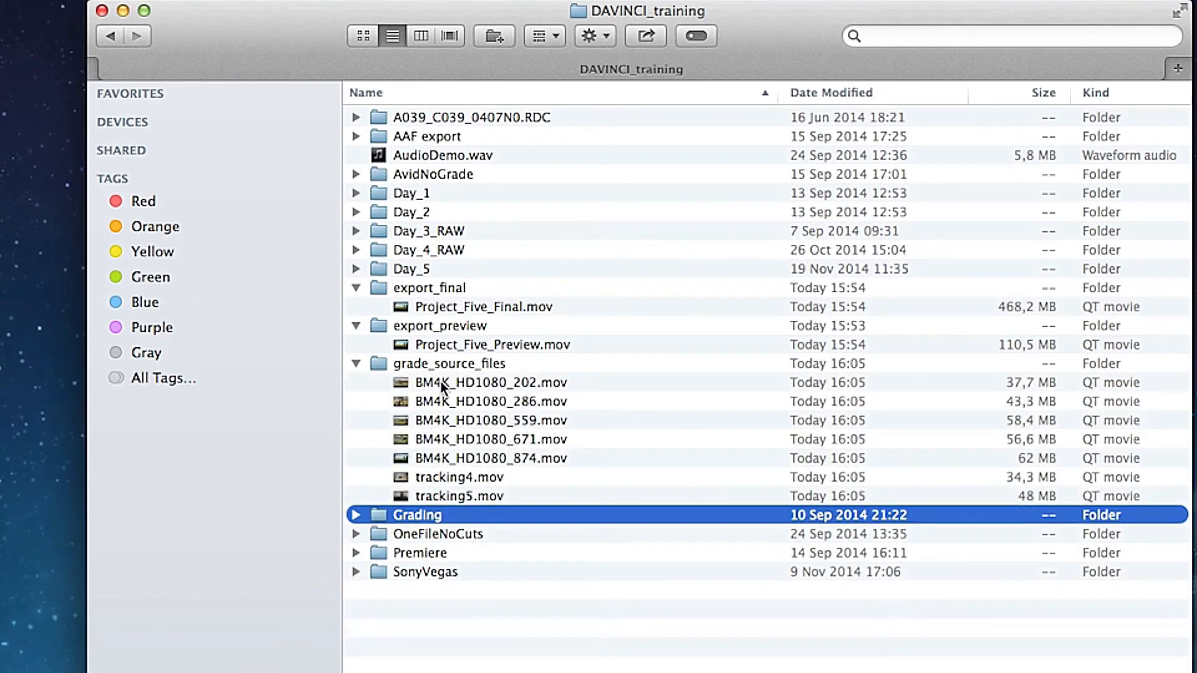